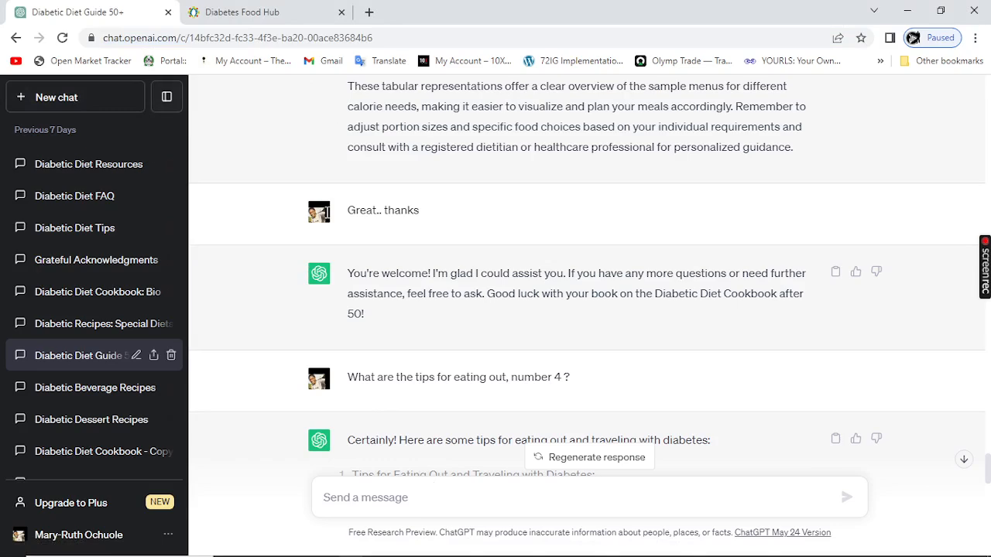
{"action": "scroll", "coordinate": [428, 298], "scroll_direction": "down", "scroll_amount": 3}
{"action": "scroll", "coordinate": [428, 298], "scroll_direction": "down", "scroll_amount": 2}
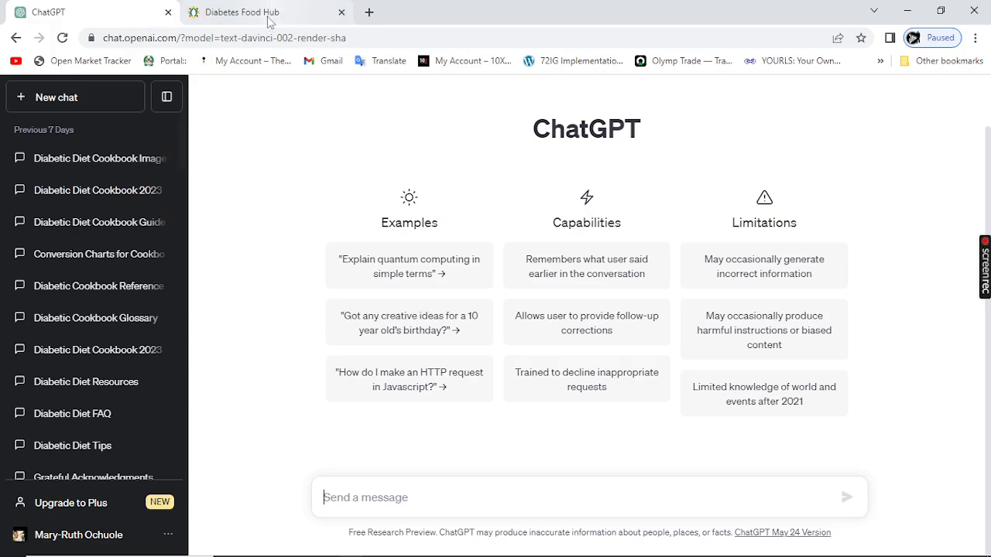
{"action": "mouse_move", "coordinate": [269, 22]}
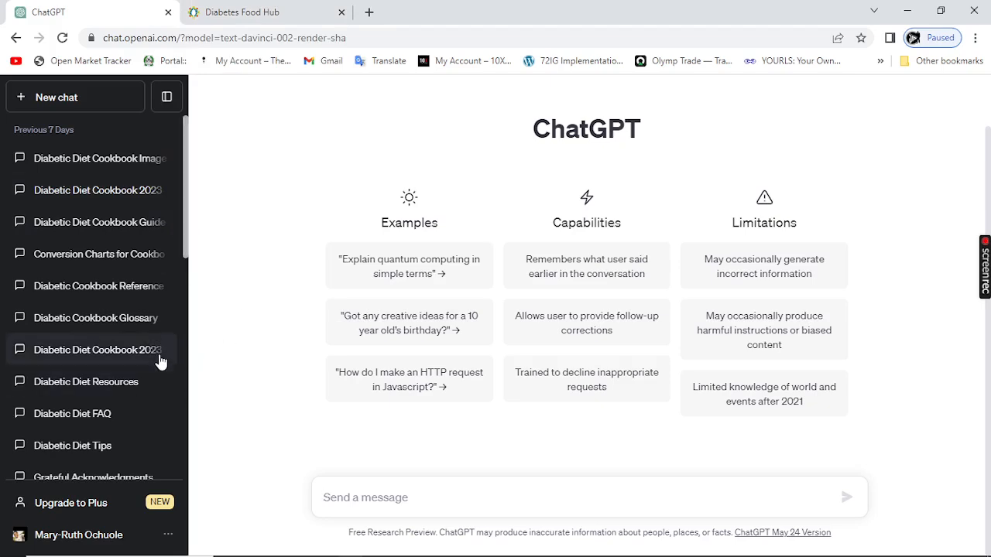
{"action": "scroll", "coordinate": [160, 361], "scroll_direction": "down", "scroll_amount": 5}
{"action": "scroll", "coordinate": [160, 361], "scroll_direction": "up", "scroll_amount": 3}
{"action": "scroll", "coordinate": [160, 361], "scroll_direction": "up", "scroll_amount": 2}
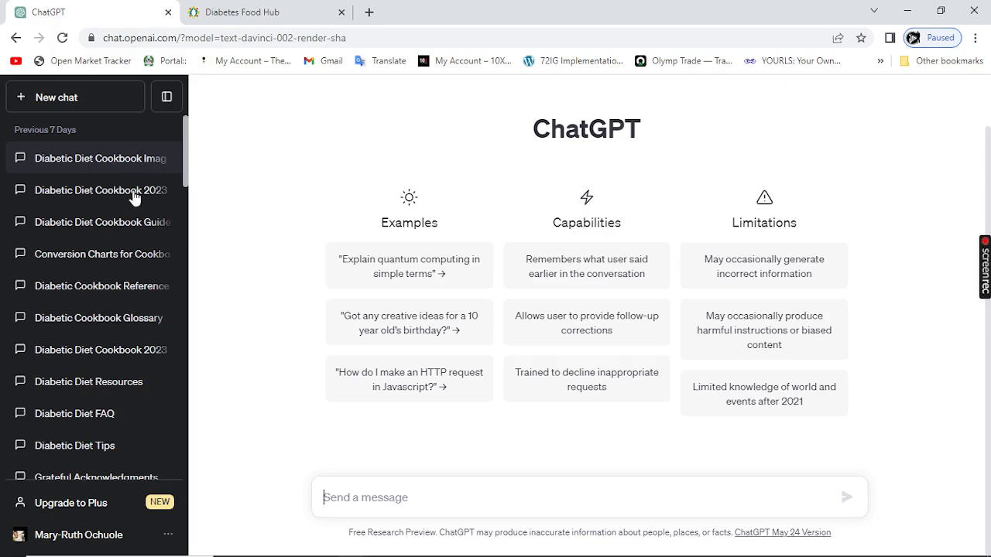
{"action": "scroll", "coordinate": [103, 362], "scroll_direction": "down", "scroll_amount": 1}
{"action": "scroll", "coordinate": [104, 362], "scroll_direction": "up", "scroll_amount": 1}
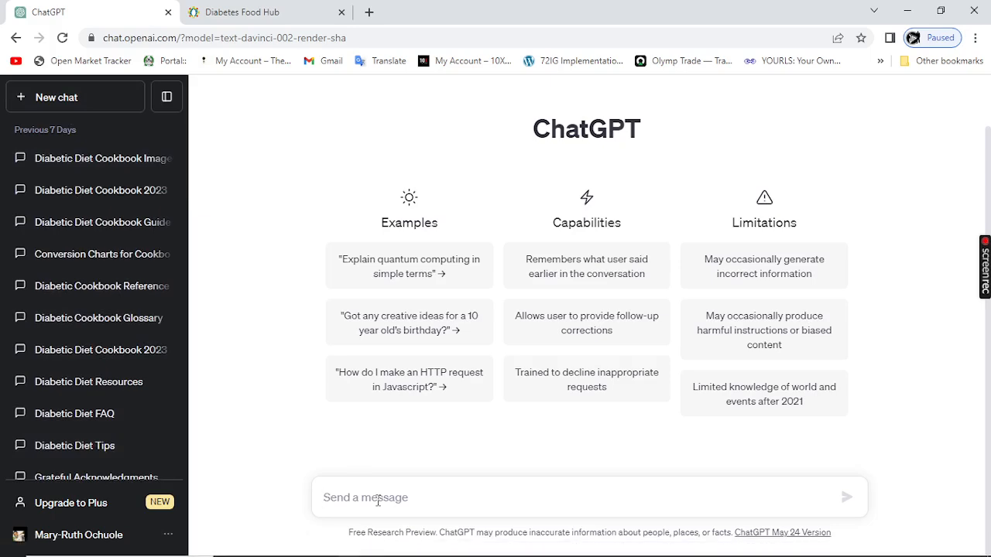
Step: Write "Traeger Grill and smoker cookbook" as the message text in the new chat
{"action": "type", "text": "TR"}
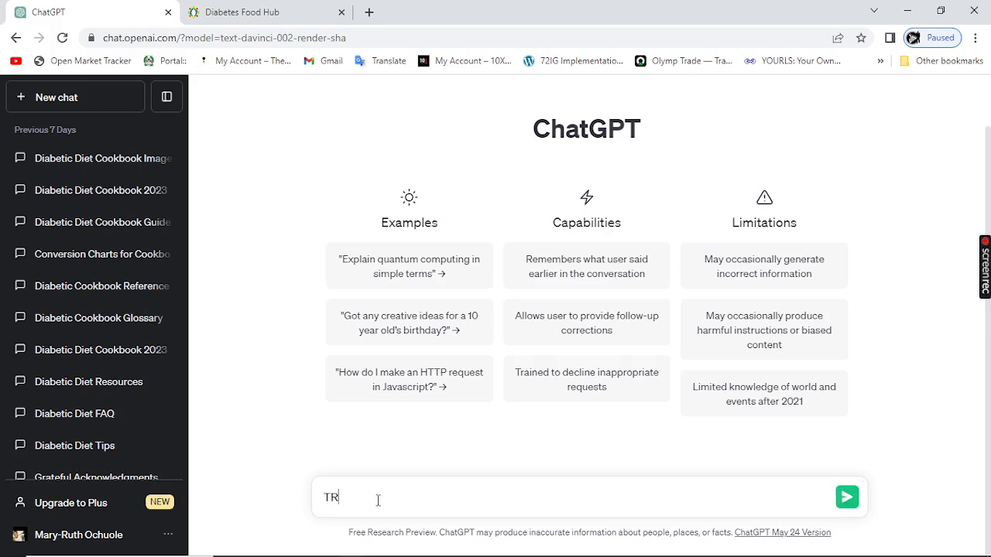
{"action": "key", "text": "BackSpace"}
{"action": "type", "text": "aeger"}
{"action": "key", "text": "BackSpace"}
{"action": "key", "text": "BackSpace"}
{"action": "key", "text": "BackSpace"}
{"action": "key", "text": "BackSpace"}
{"action": "key", "text": "BackSpace"}
{"action": "type", "text": "raeger Grill and smoker cookbook"}
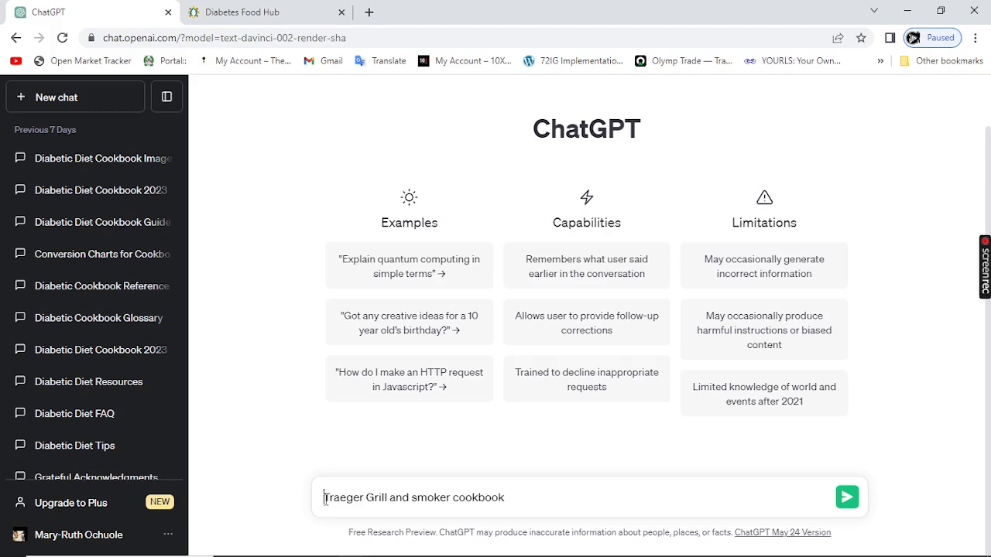
Step: Insert "Develop a table my book on:" before the cookbook title in the message and send the prompt
{"action": "left_click", "coordinate": [325, 499]}
{"action": "type", "text": "Deve"}
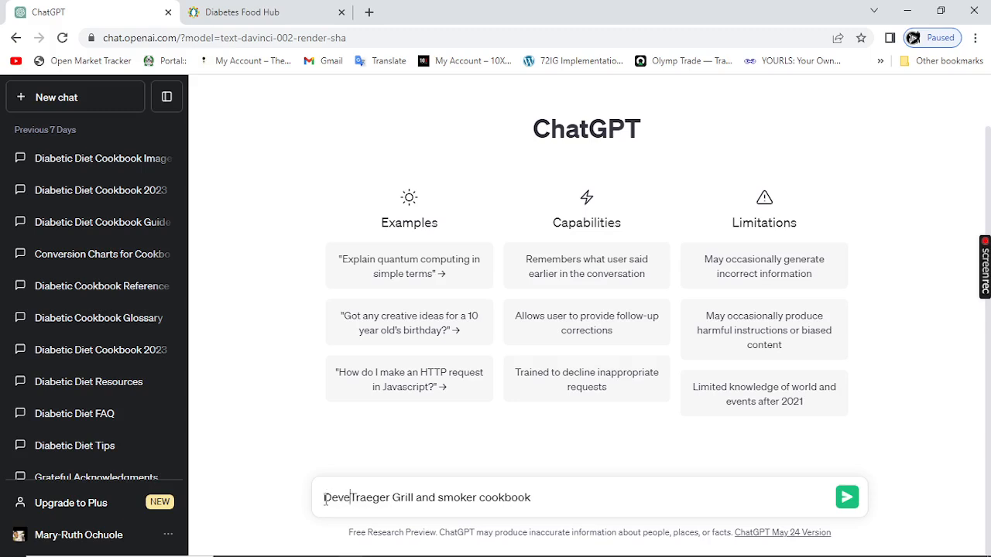
{"action": "type", "text": "lop"}
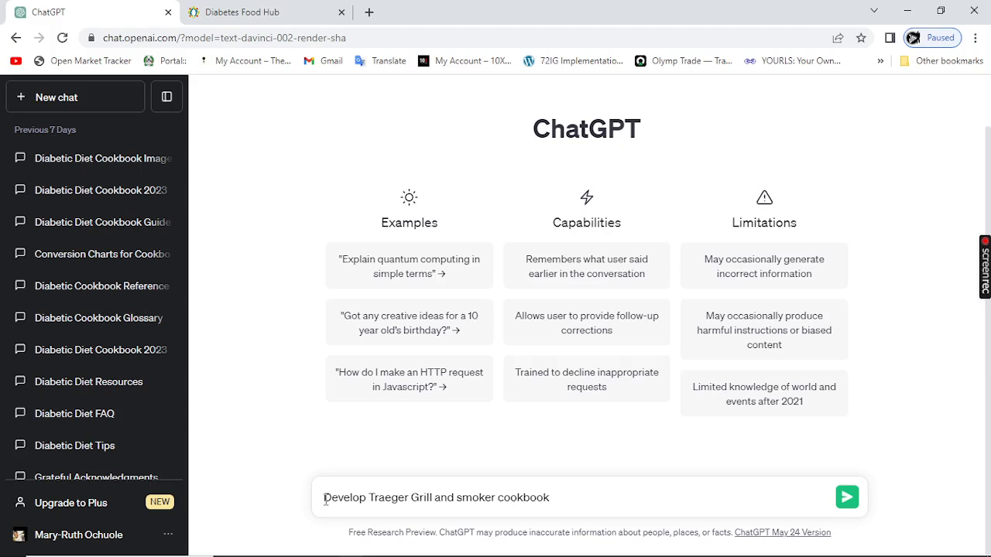
{"action": "type", "text": " a tab"}
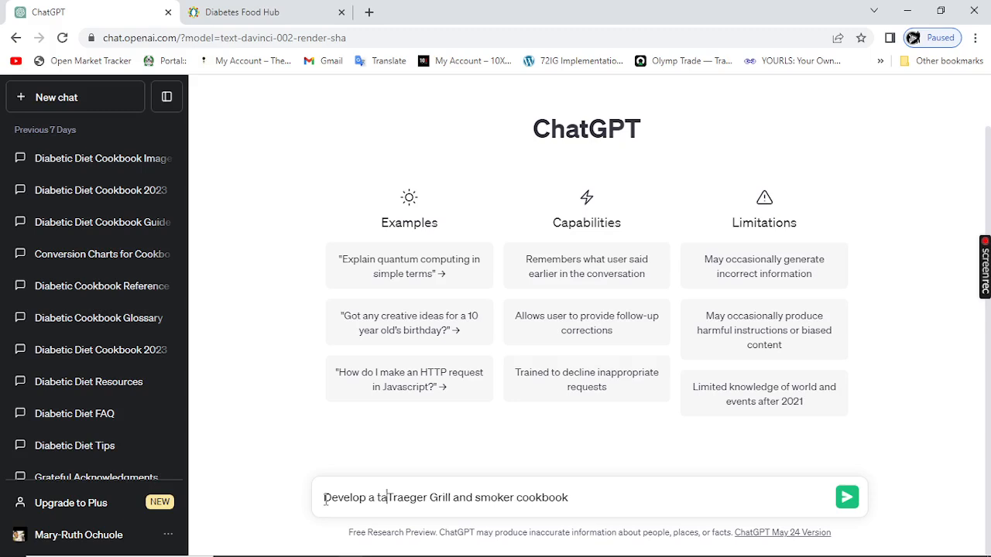
{"action": "type", "text": "le "}
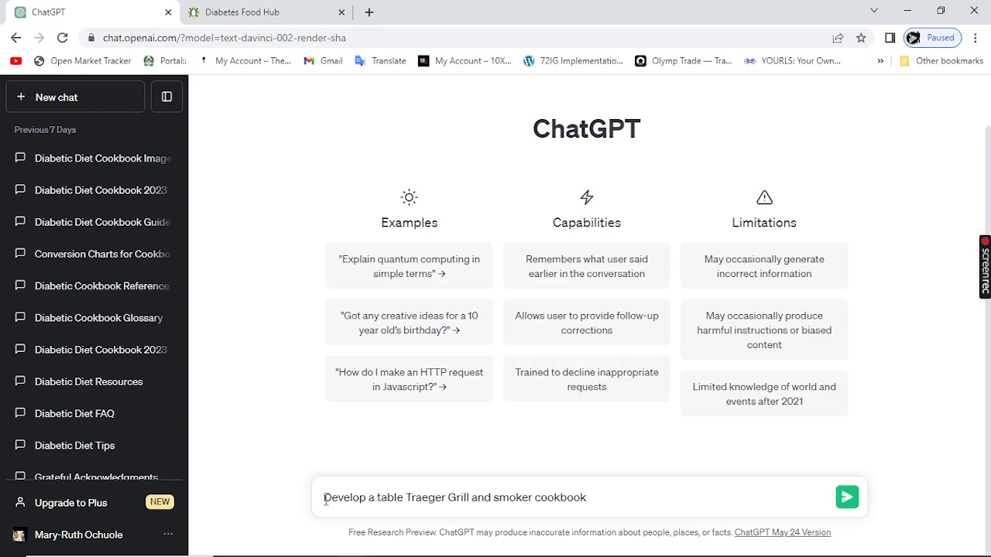
{"action": "type", "text": "my "}
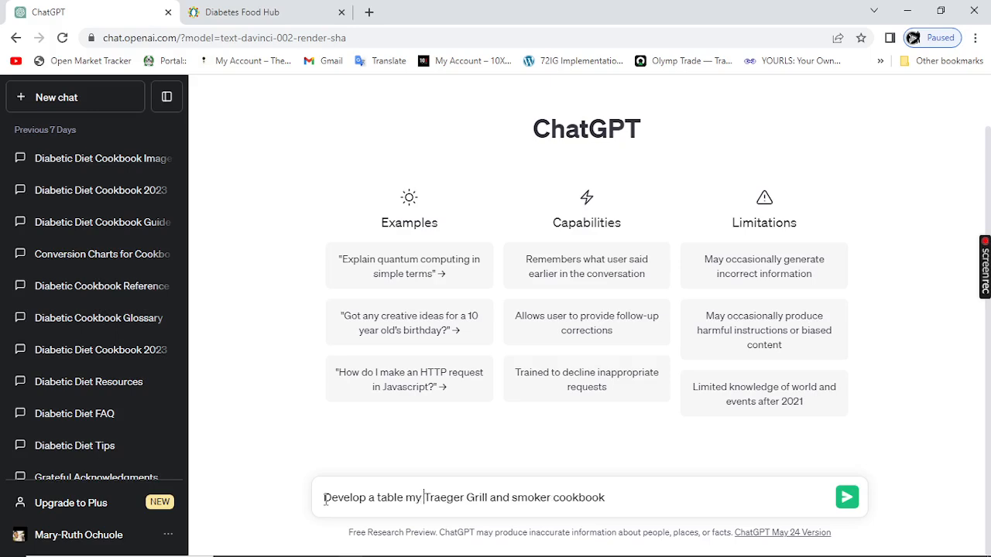
{"action": "type", "text": "booko"}
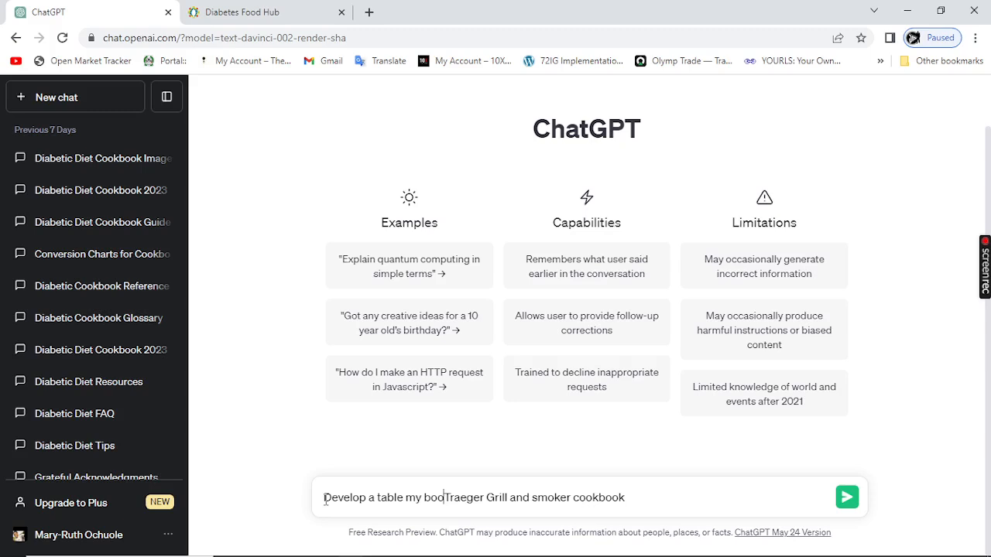
{"action": "key", "text": "BackSpace"}
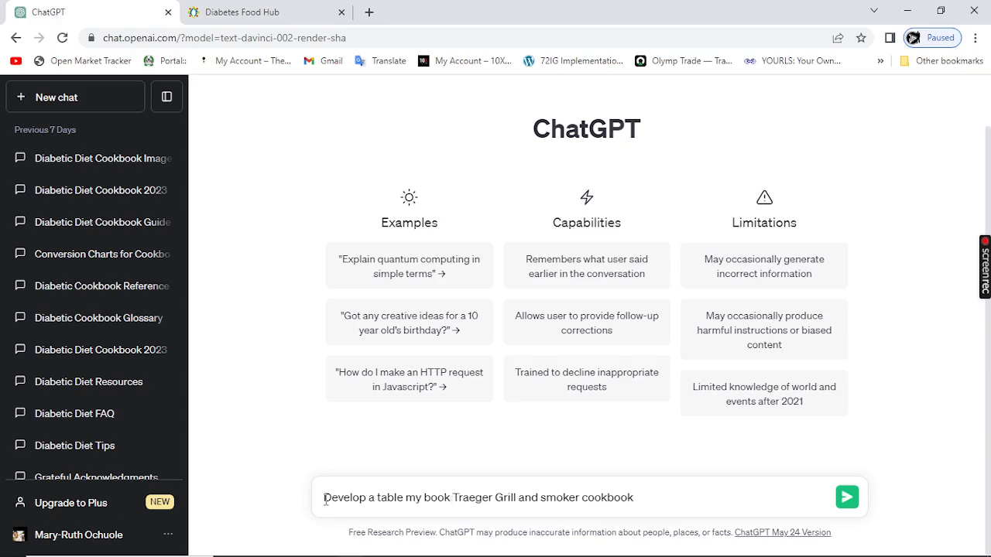
{"action": "type", "text": "ok"}
{"action": "key", "text": "BackSpace"}
{"action": "type", "text": "n:"}
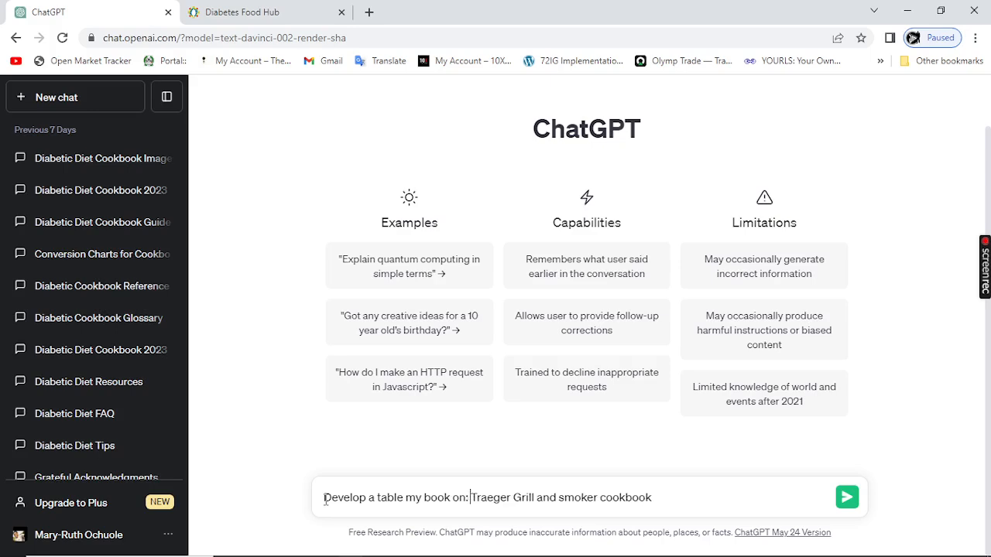
{"action": "left_click", "coordinate": [661, 498]}
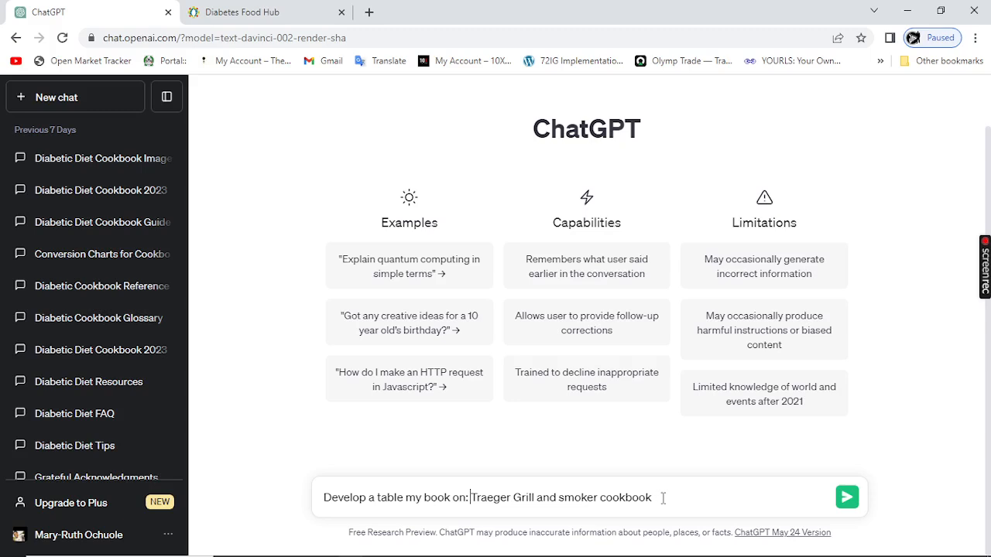
{"action": "left_click", "coordinate": [845, 503]}
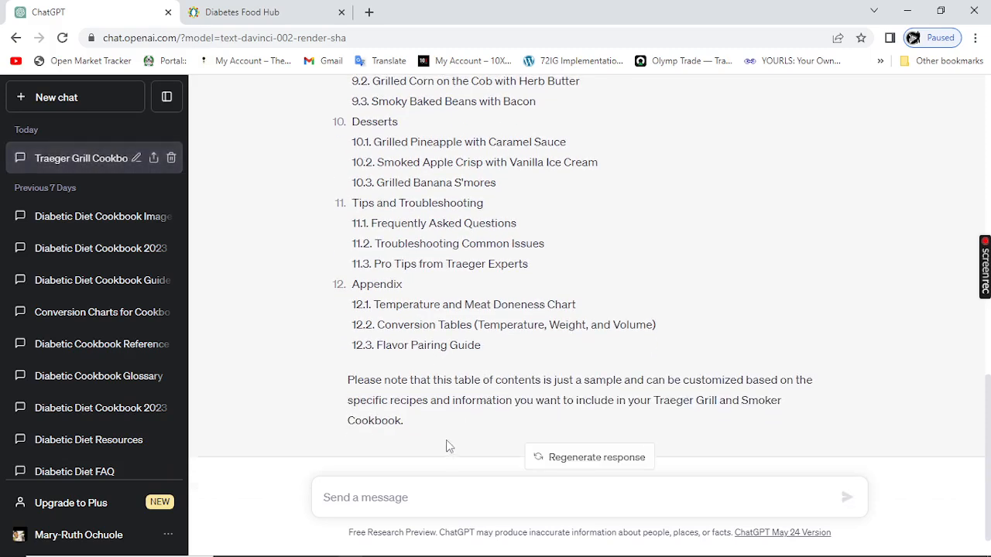
Step: Copy the generated response from its opening line through item 12.3, Flavor Pairing Guide
{"action": "scroll", "coordinate": [447, 441], "scroll_direction": "up", "scroll_amount": 10}
{"action": "scroll", "coordinate": [431, 343], "scroll_direction": "up", "scroll_amount": 2}
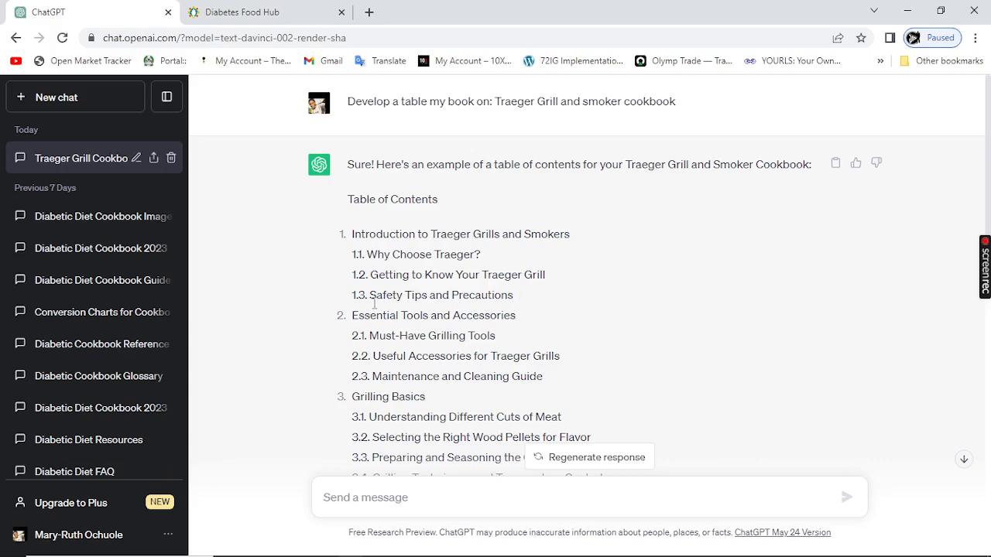
{"action": "scroll", "coordinate": [408, 369], "scroll_direction": "down", "scroll_amount": 1}
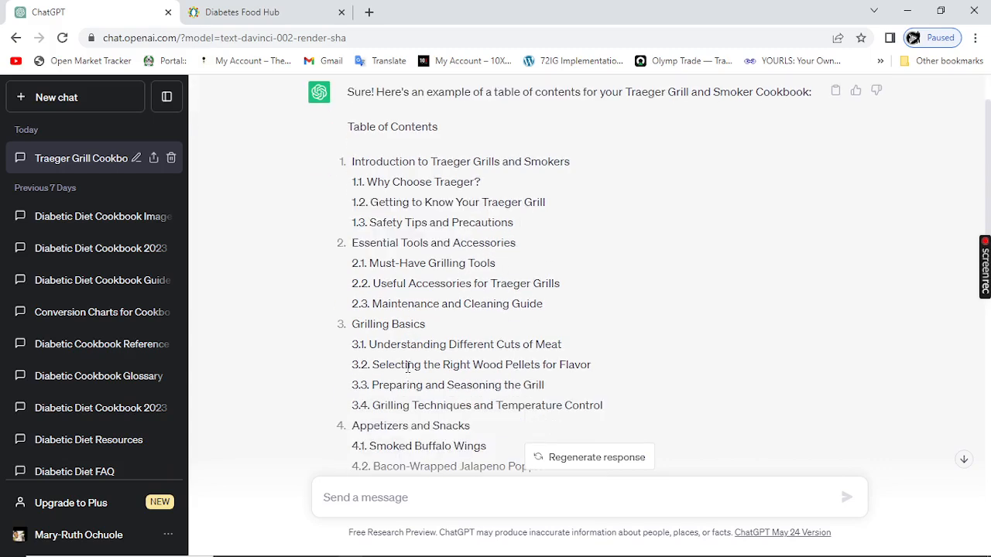
{"action": "scroll", "coordinate": [486, 287], "scroll_direction": "down", "scroll_amount": 1}
{"action": "scroll", "coordinate": [468, 352], "scroll_direction": "down", "scroll_amount": 4}
{"action": "scroll", "coordinate": [462, 335], "scroll_direction": "up", "scroll_amount": 4}
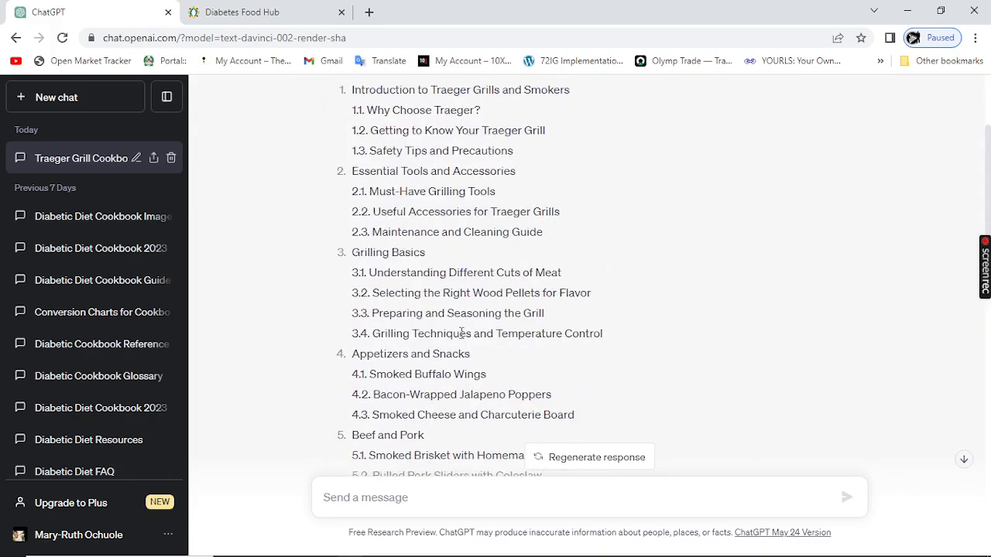
{"action": "scroll", "coordinate": [462, 333], "scroll_direction": "up", "scroll_amount": 2}
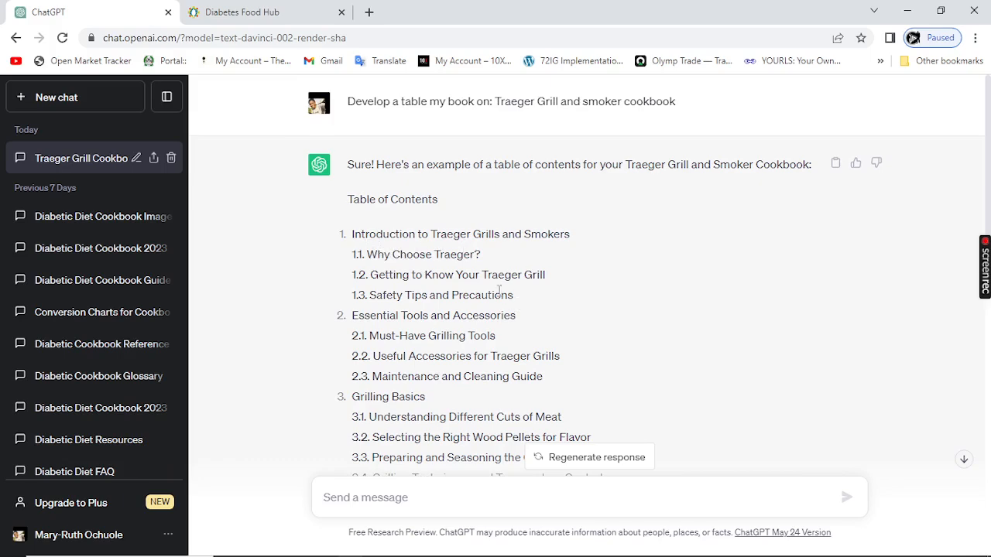
{"action": "left_click_drag", "start_coordinate": [347, 164], "coordinate": [461, 517]}
{"action": "left_click_drag", "start_coordinate": [466, 551], "coordinate": [484, 316]}
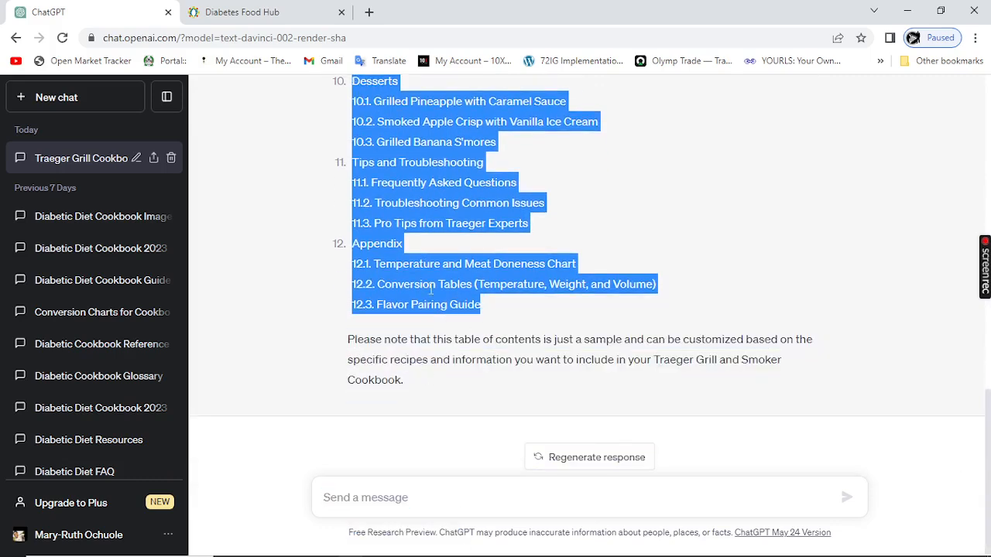
{"action": "right_click", "coordinate": [430, 285]}
{"action": "left_click", "coordinate": [462, 300]}
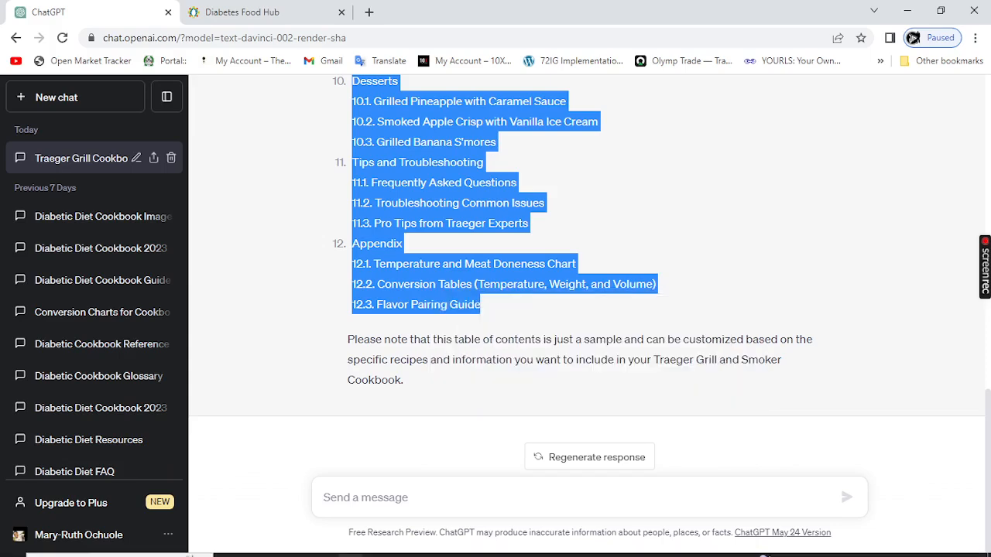
Step: Open Notepad, paste the copied table of contents into the blank document and maximize the window
{"action": "mouse_move", "coordinate": [474, 551]}
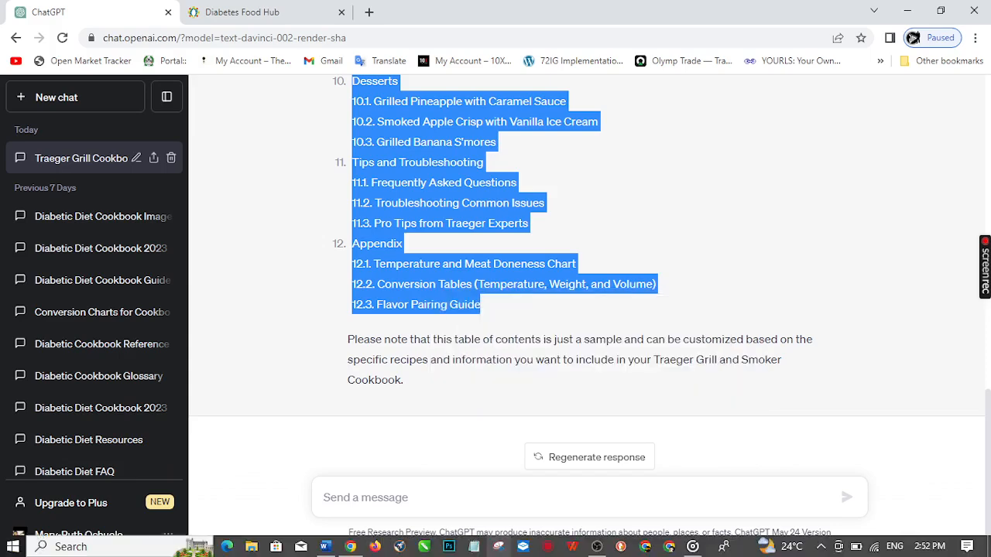
{"action": "left_click", "coordinate": [475, 551]}
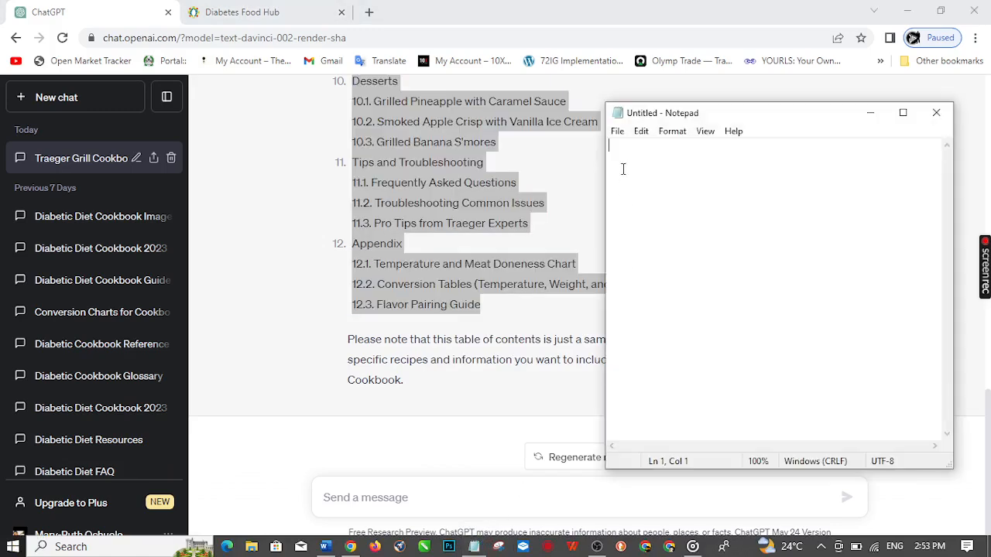
{"action": "key", "text": "ctrl+v"}
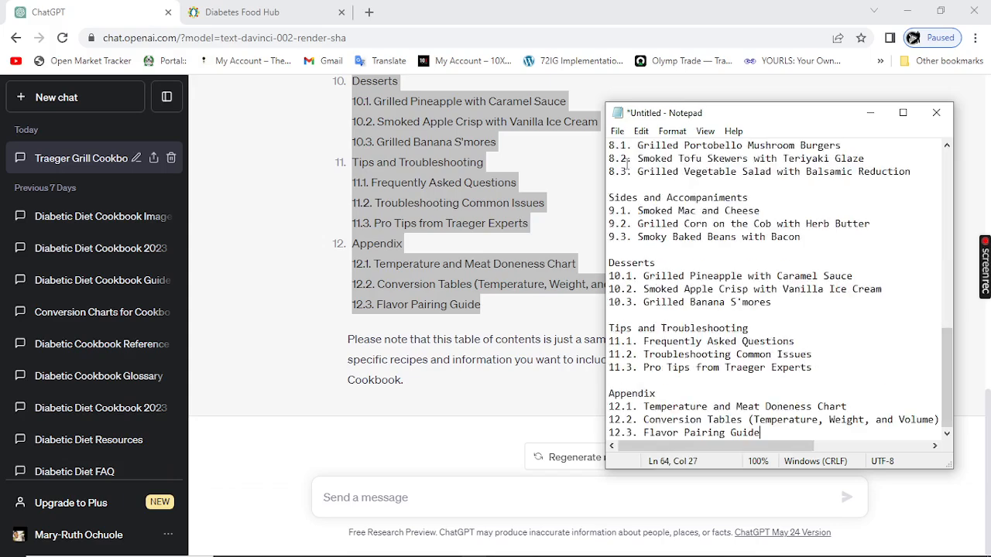
{"action": "scroll", "coordinate": [723, 267], "scroll_direction": "up", "scroll_amount": 3}
{"action": "scroll", "coordinate": [724, 267], "scroll_direction": "up", "scroll_amount": 8}
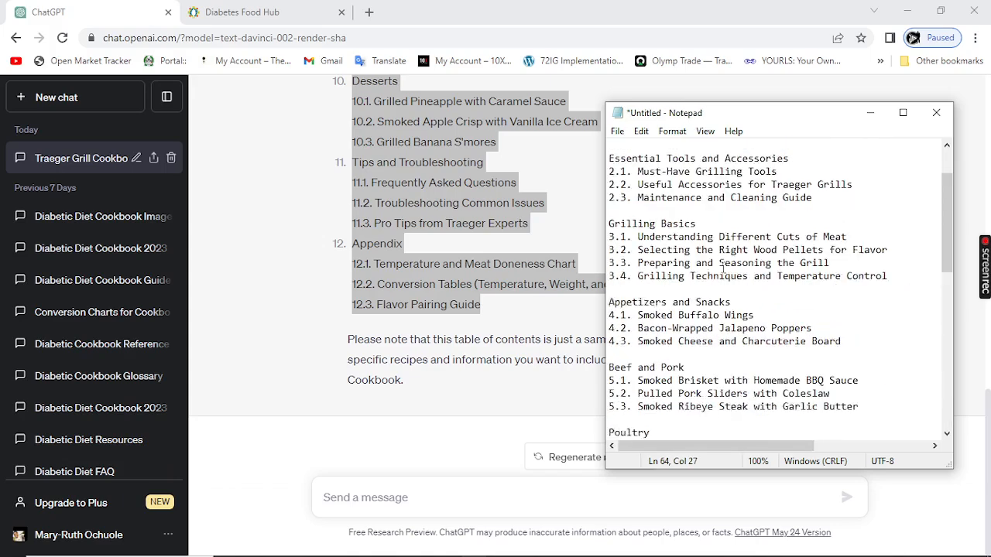
{"action": "left_click", "coordinate": [902, 112]}
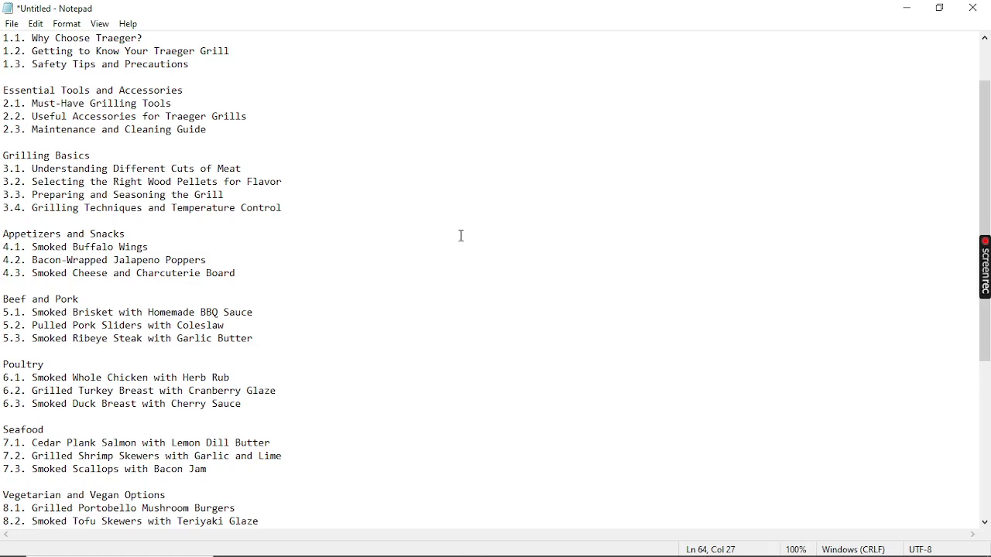
{"action": "scroll", "coordinate": [460, 236], "scroll_direction": "up", "scroll_amount": 2}
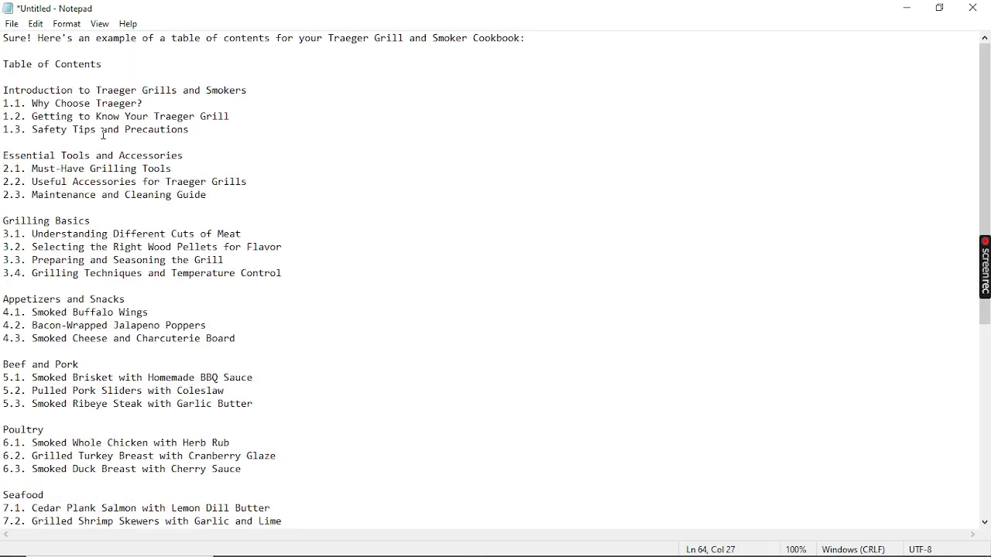
Step: Add "write a personalized, comprehensive and extensive article for my book using the headings below:" on the empty line above the "Introduction to Traeger Grills and Smokers" heading
{"action": "left_click", "coordinate": [199, 133]}
{"action": "left_click_drag", "start_coordinate": [186, 132], "coordinate": [12, 85]}
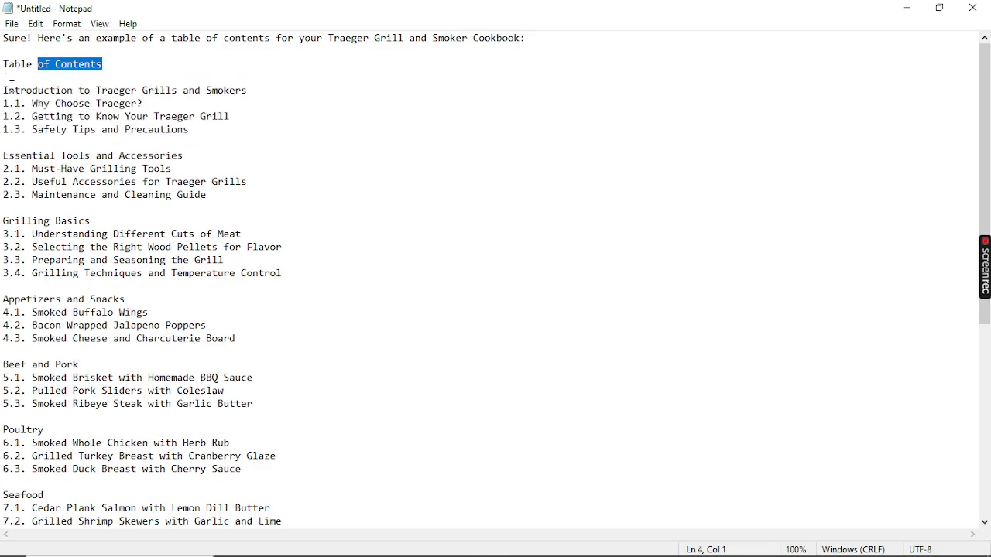
{"action": "left_click", "coordinate": [10, 88]}
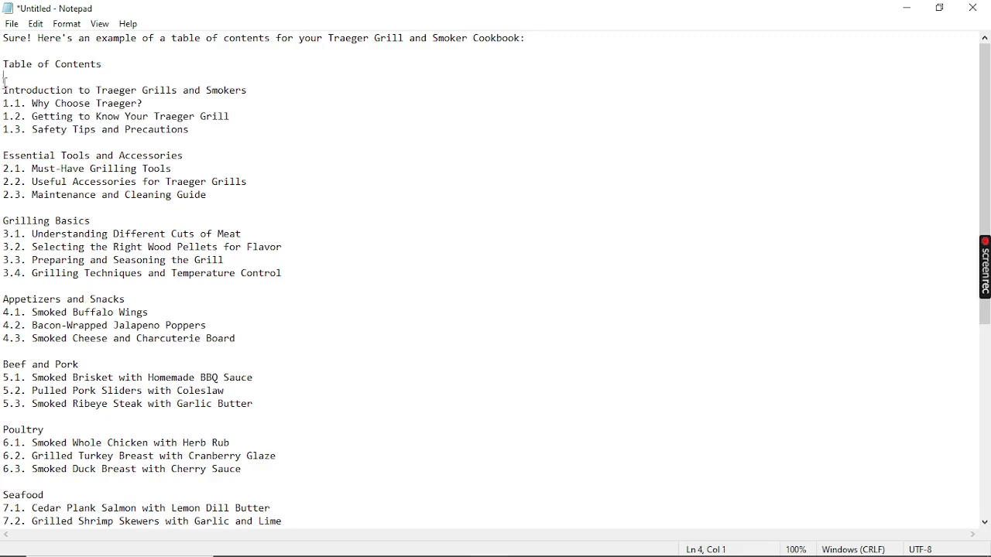
{"action": "type", "text": "write a personaliz"}
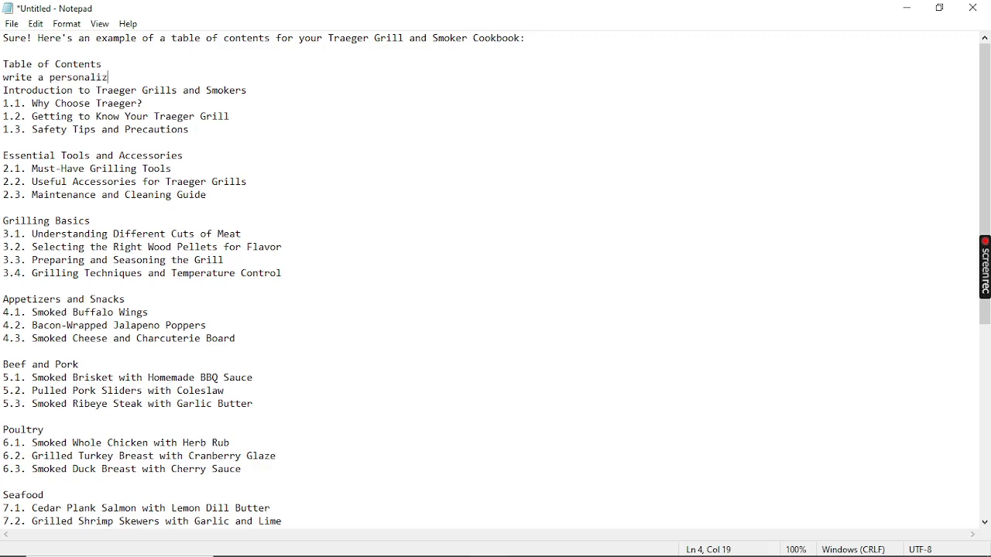
{"action": "type", "text": "ed, comprehensive a"}
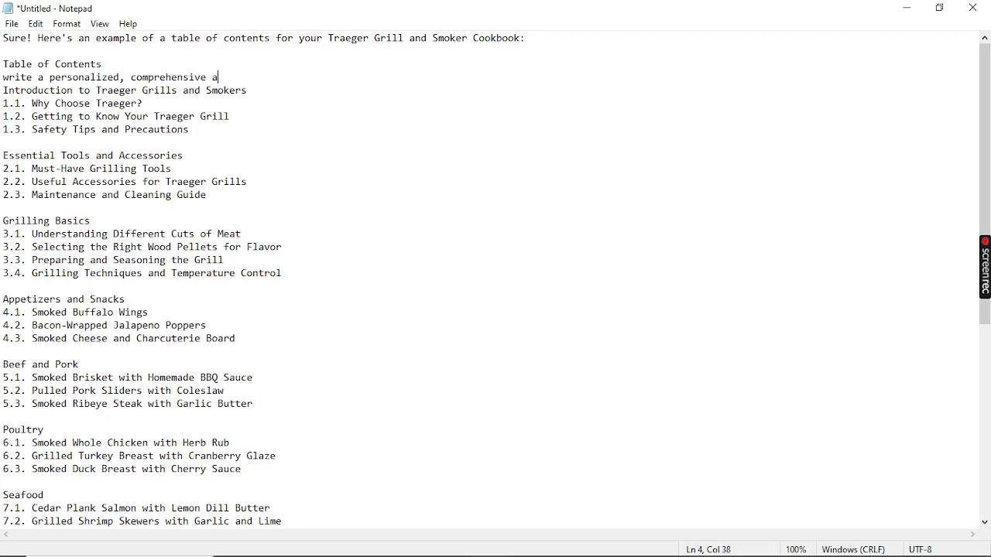
{"action": "type", "text": "nd extensi"}
{"action": "type", "text": "ve "}
{"action": "type", "text": "arit"}
{"action": "key", "text": "BackSpace"}
{"action": "key", "text": "BackSpace"}
{"action": "type", "text": "ticle for my book "}
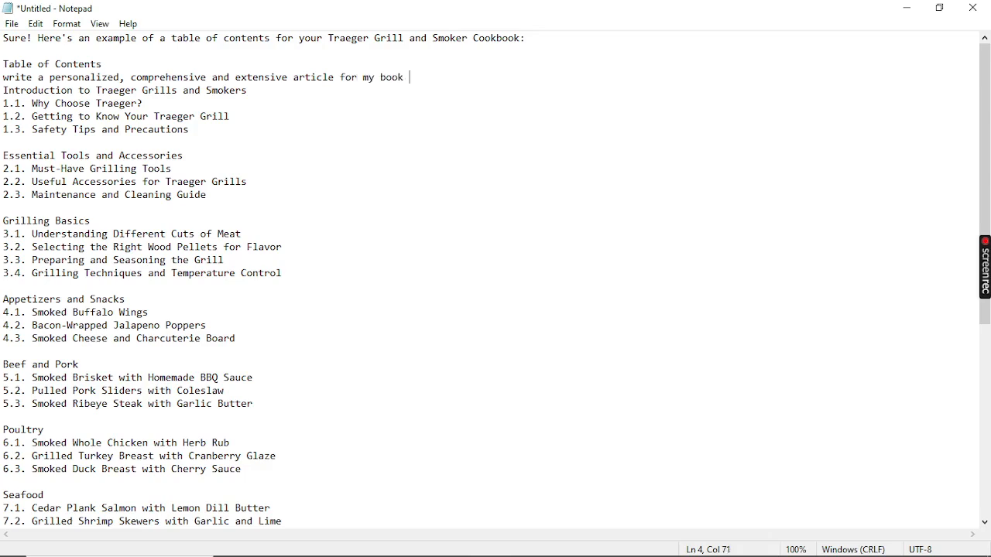
{"action": "type", "text": "uni"}
{"action": "key", "text": "BackSpace"}
{"action": "type", "text": "si"}
{"action": "type", "text": "n ghr"}
{"action": "key", "text": "BackSpace"}
{"action": "key", "text": "BackSpace"}
{"action": "key", "text": "BackSpace"}
{"action": "type", "text": "g the headings below:"}
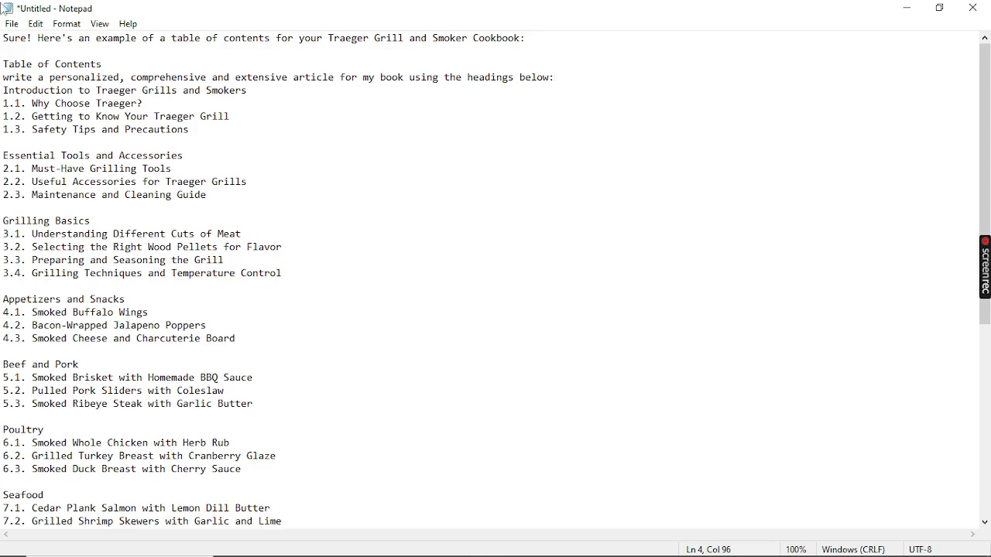
Step: Capitalize the instruction line to begin with "Write" and surround it with blank lines, above and below
{"action": "left_click", "coordinate": [4, 78]}
{"action": "key", "text": "Return"}
{"action": "key", "text": "Delete"}
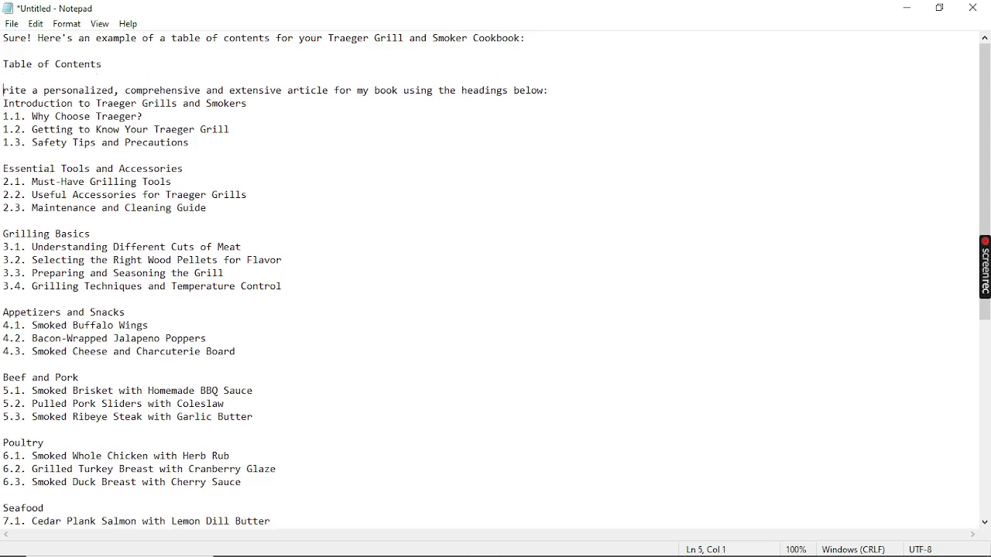
{"action": "key", "text": "Tab"}
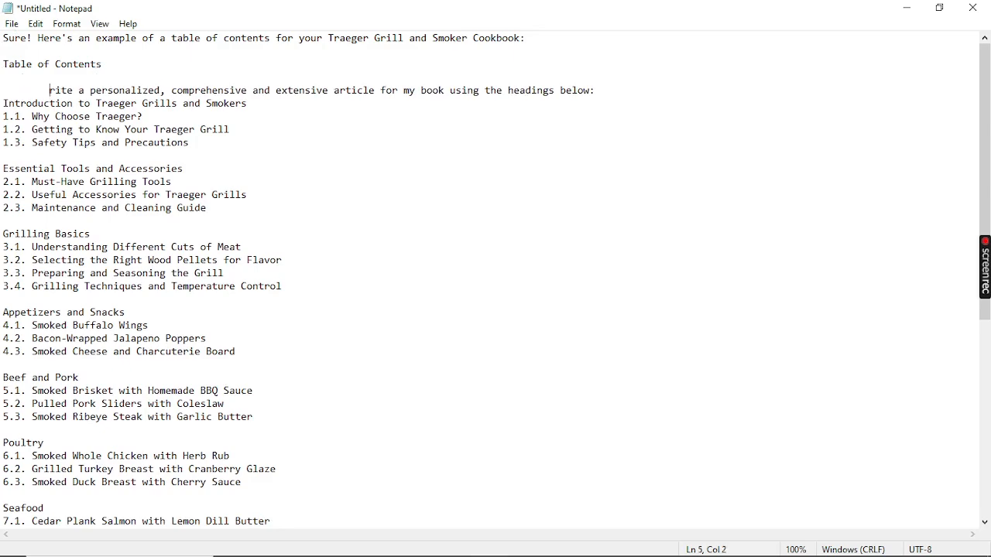
{"action": "key", "text": "BackSpace"}
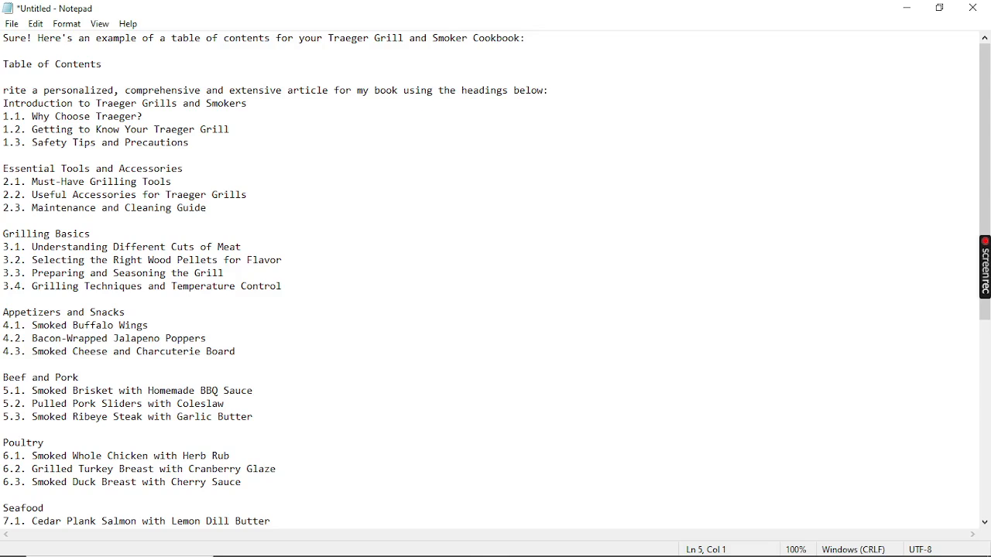
{"action": "type", "text": "W"}
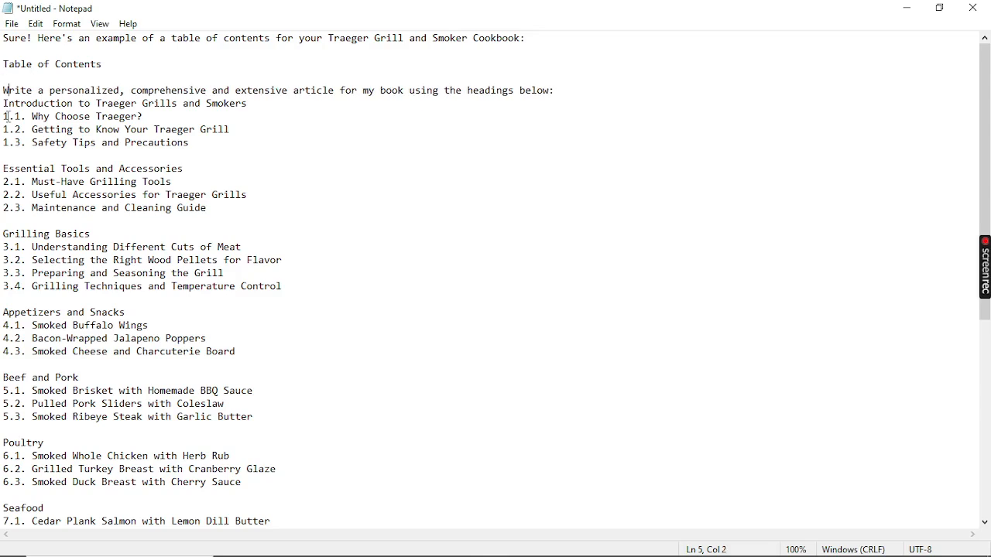
{"action": "key", "text": "Return"}
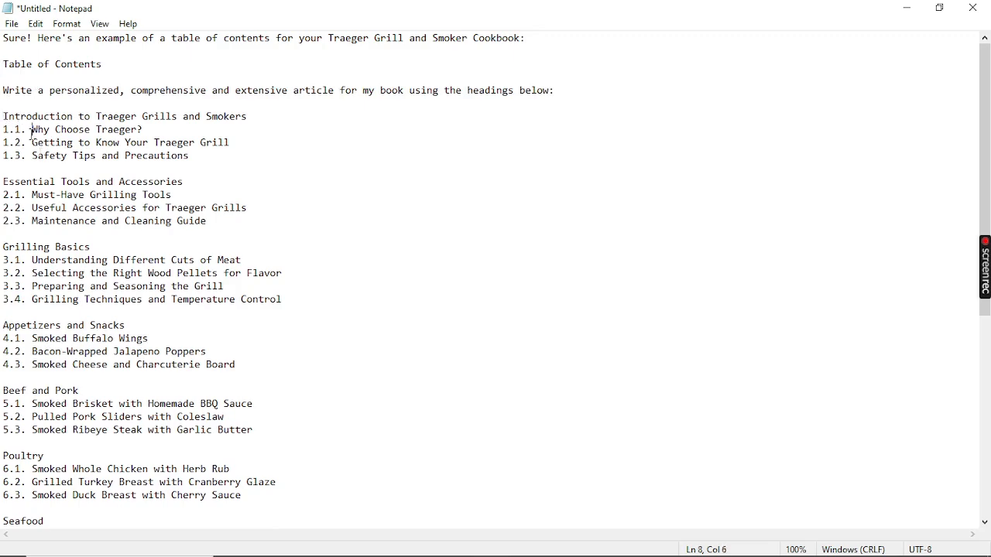
Step: Remove the numbers 1.1 to 1.3 from the introduction subheadings and insert a blank line above "Why Choose Traeger?"
{"action": "key", "text": "BackSpace"}
{"action": "key", "text": "BackSpace"}
{"action": "key", "text": "BackSpace"}
{"action": "key", "text": "BackSpace"}
{"action": "key", "text": "BackSpace"}
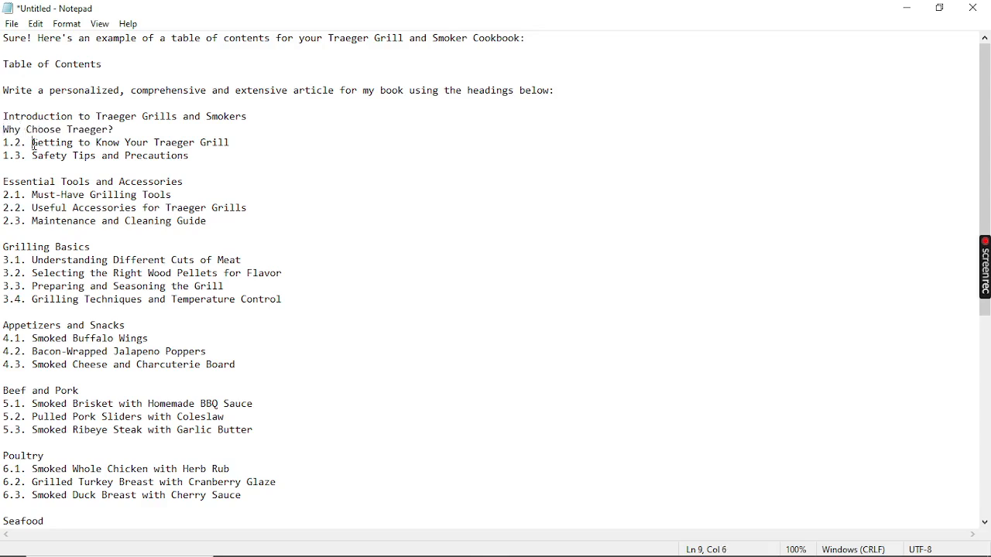
{"action": "key", "text": "BackSpace"}
{"action": "key", "text": "BackSpace"}
{"action": "key", "text": "BackSpace"}
{"action": "key", "text": "BackSpace"}
{"action": "key", "text": "BackSpace"}
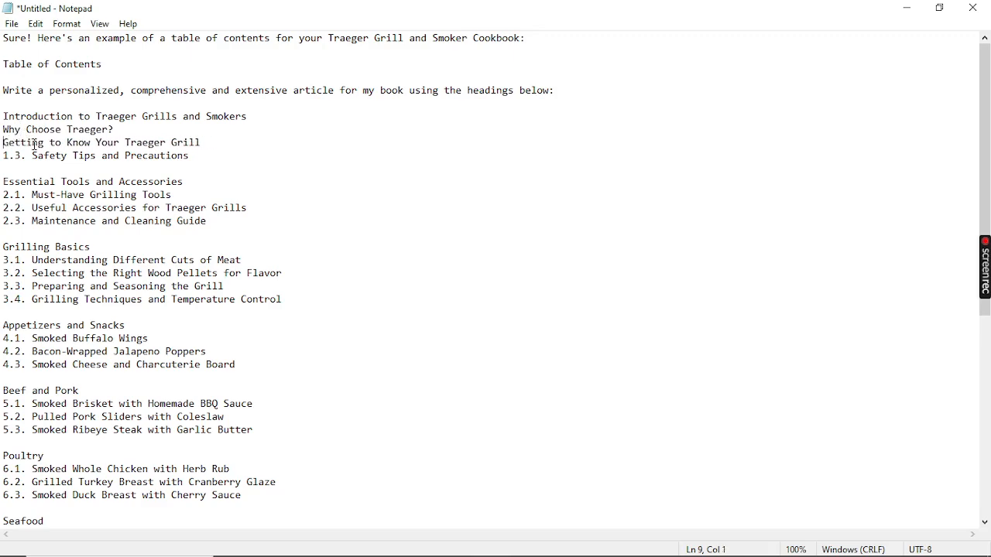
{"action": "key", "text": "Down"}
{"action": "key", "text": "Delete"}
{"action": "key", "text": "Delete"}
{"action": "key", "text": "Delete"}
{"action": "key", "text": "Delete"}
{"action": "key", "text": "Delete"}
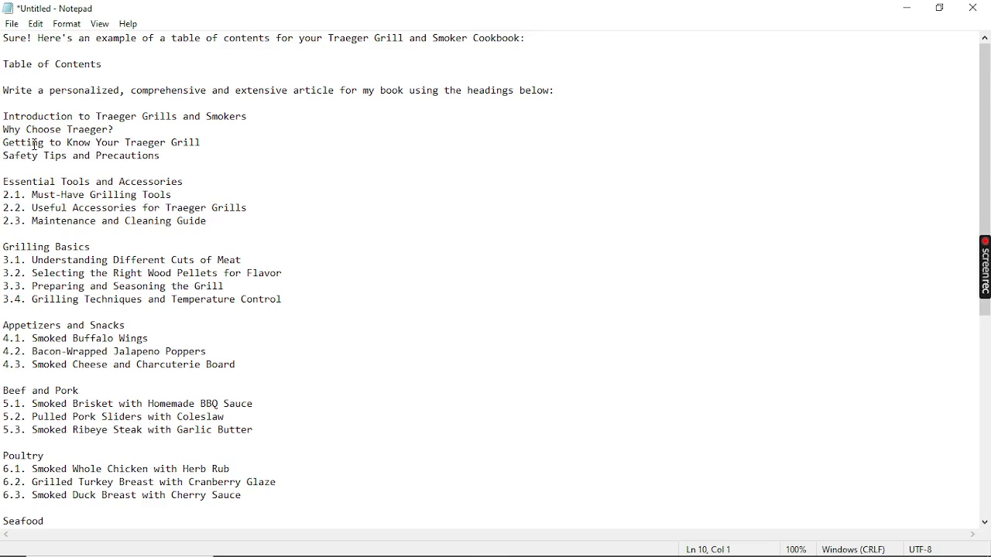
{"action": "left_click", "coordinate": [4, 131]}
{"action": "key", "text": "Return"}
Step: Copy the instruction through "Safety Tips and Precautions", switch to ChatGPT in Chrome to send it as a prompt, and continue generating the article
{"action": "left_click", "coordinate": [176, 173]}
{"action": "left_click_drag", "start_coordinate": [176, 173], "coordinate": [3, 82]}
{"action": "key", "text": "ctrl+c"}
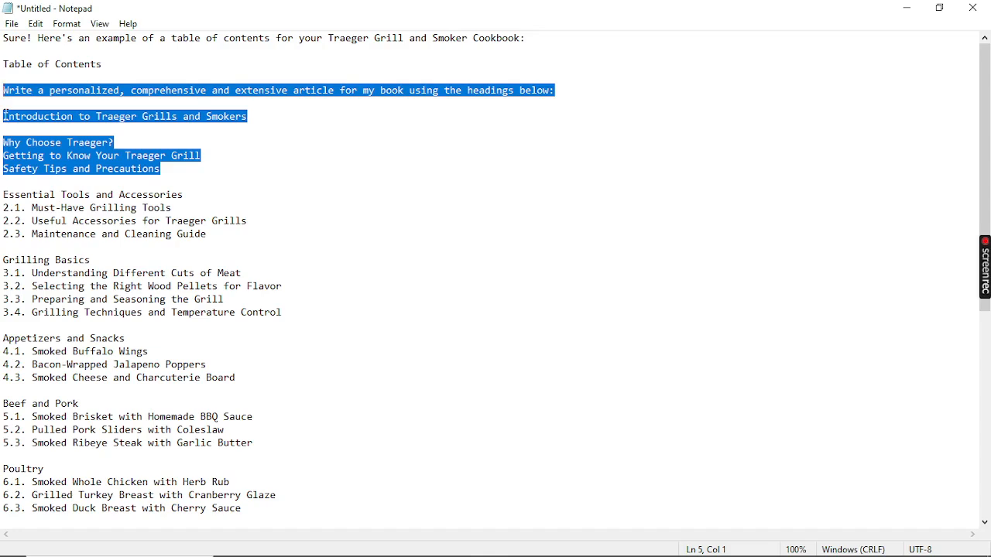
{"action": "mouse_move", "coordinate": [384, 554]}
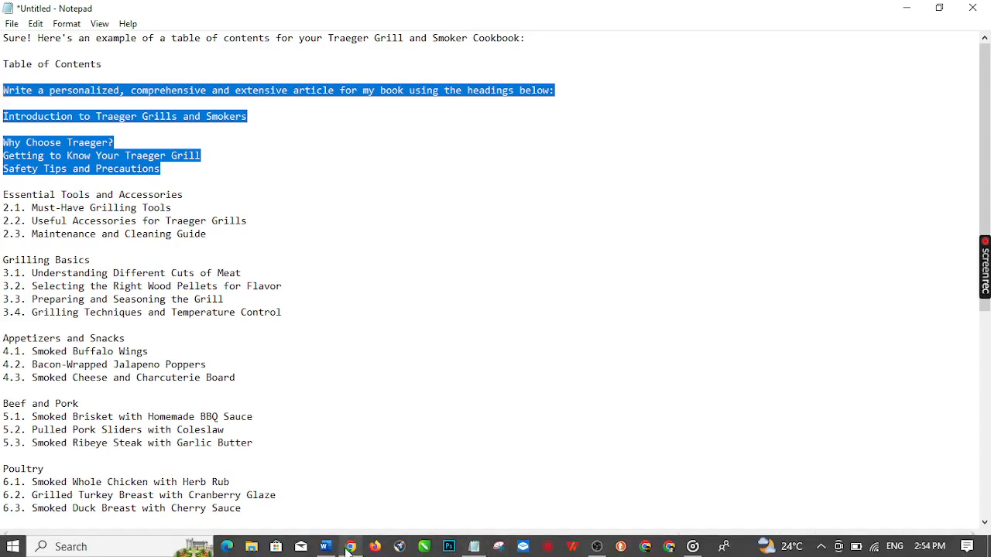
{"action": "left_click", "coordinate": [349, 547]}
{"action": "left_click", "coordinate": [388, 499]}
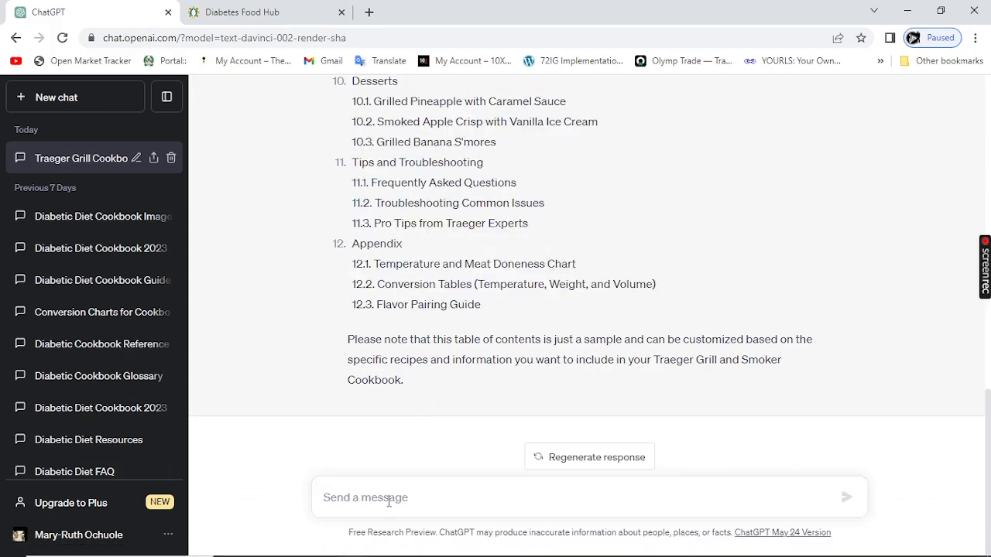
{"action": "key", "text": "ctrl+v"}
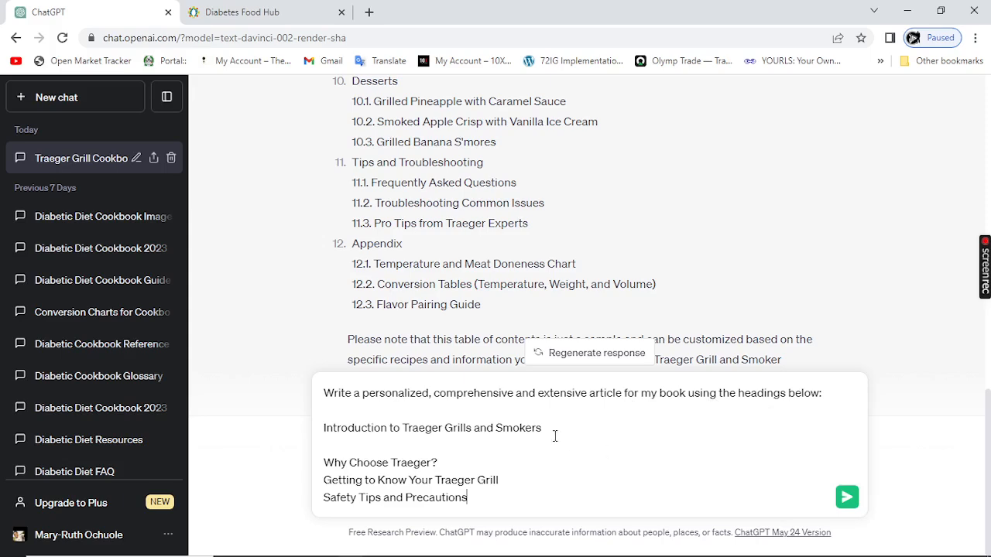
{"action": "left_click", "coordinate": [842, 501]}
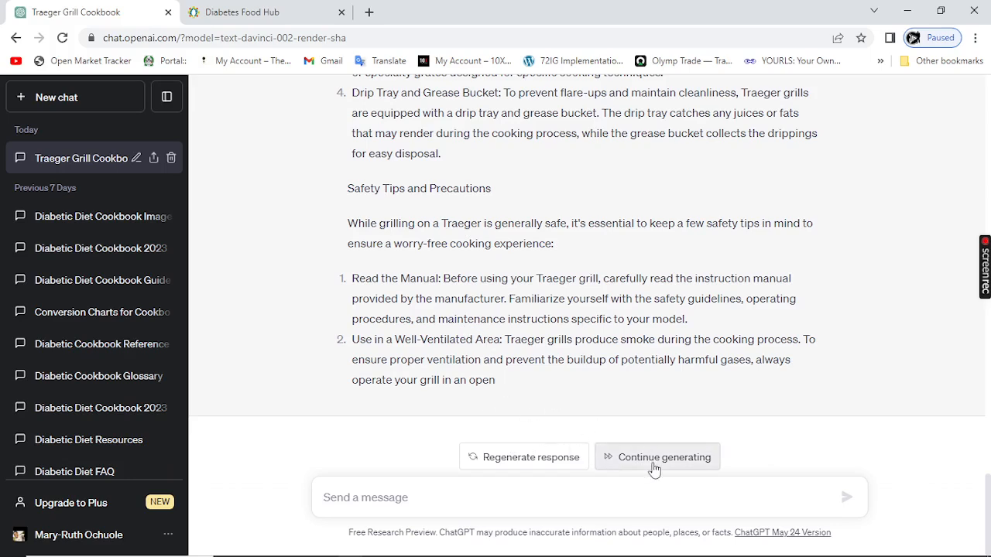
{"action": "left_click", "coordinate": [652, 463]}
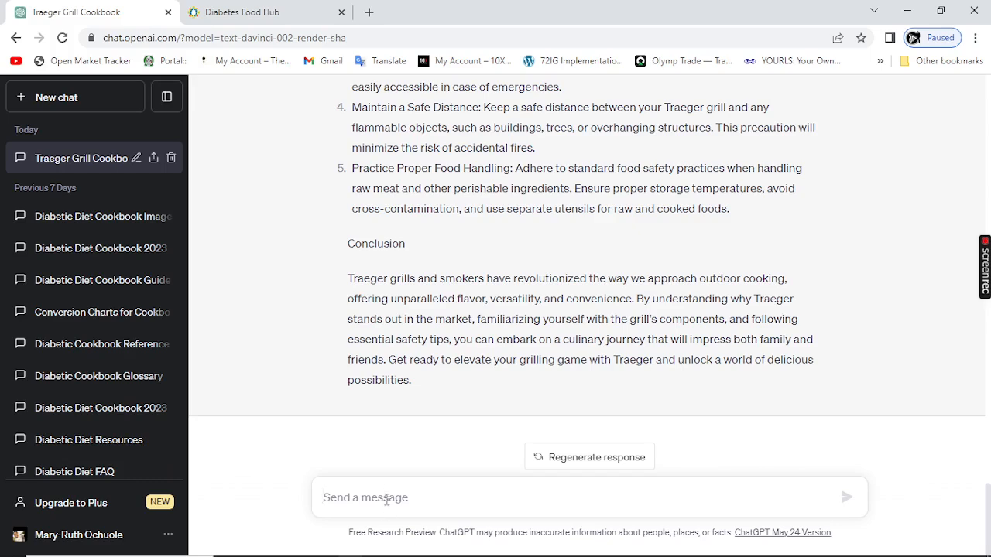
Step: Begin a new message with "write me prompts that i can use to generate images for the"
{"action": "left_click", "coordinate": [387, 499]}
{"action": "type", "text": "write me promt"}
{"action": "key", "text": "BackSpace"}
{"action": "type", "text": "pts"}
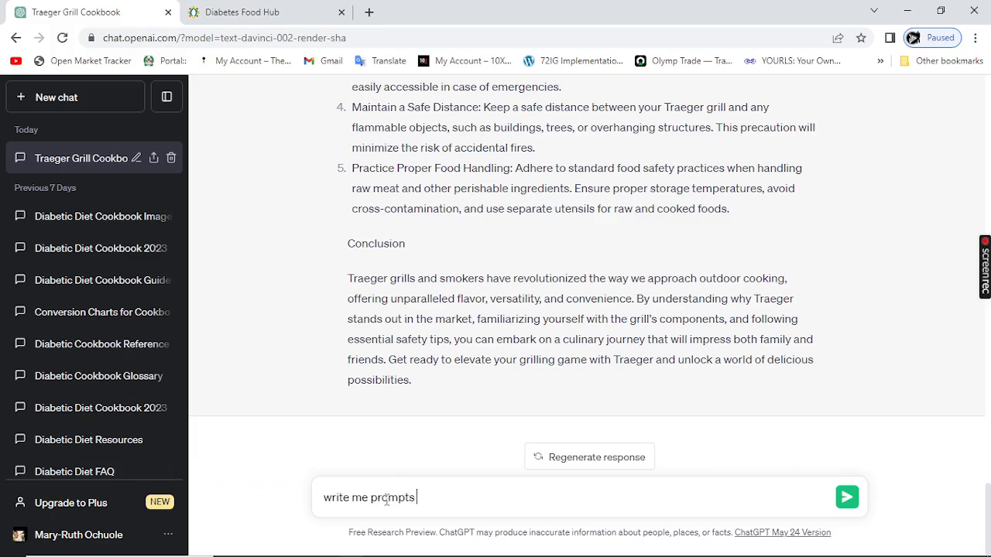
{"action": "type", "text": " that i can use to gene"}
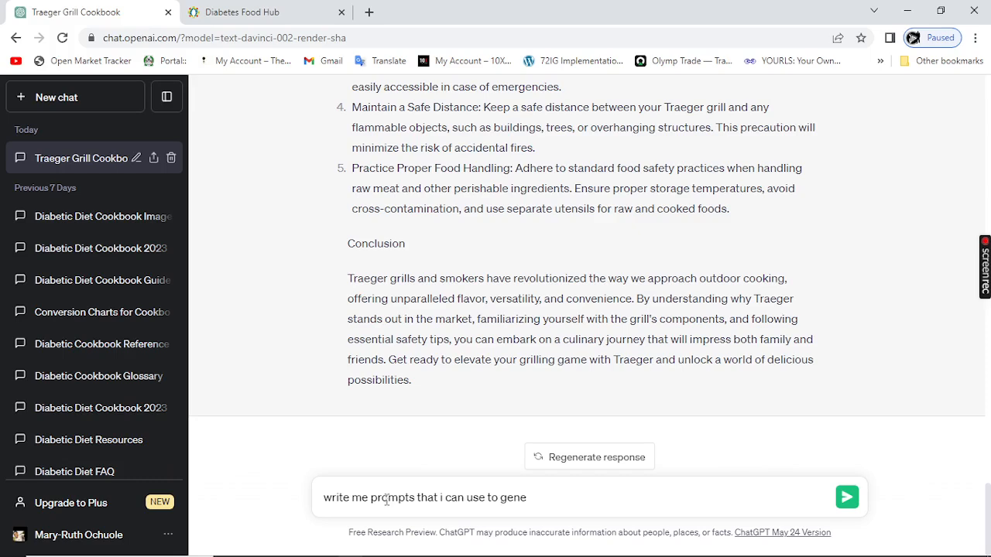
{"action": "type", "text": "rate images for the"}
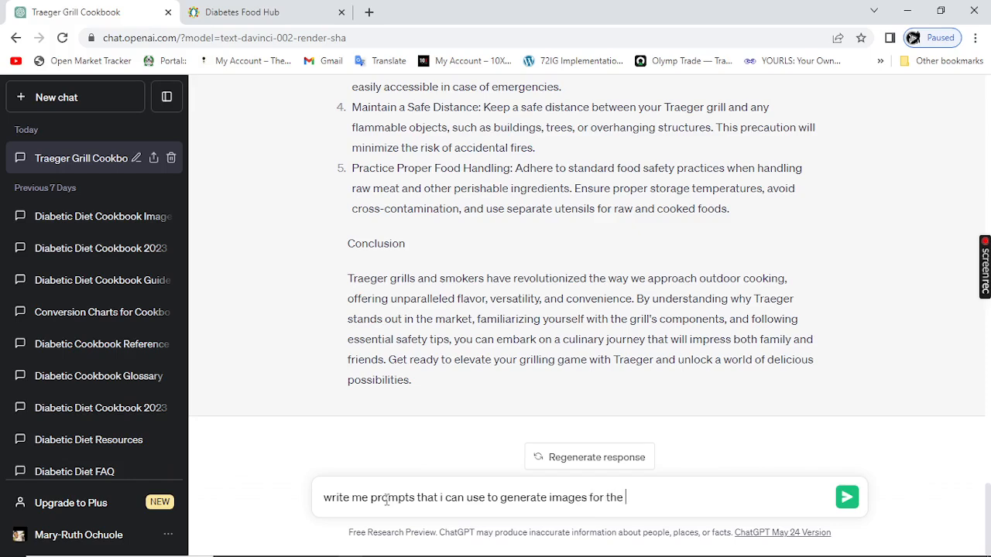
Step: Insert "accurate" before "images" in the message and add "article" at its end
{"action": "left_click", "coordinate": [548, 499]}
{"action": "type", "text": "accurat"}
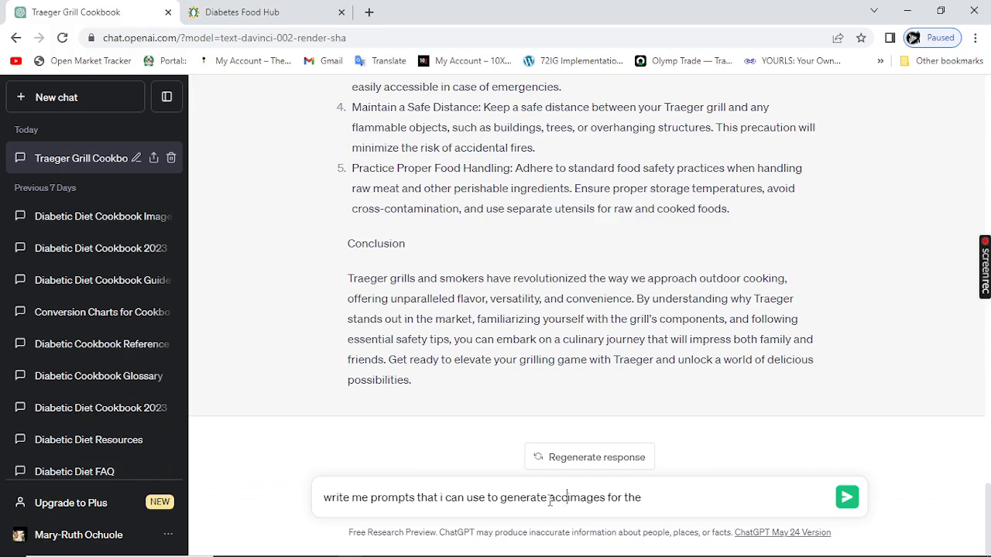
{"action": "type", "text": "e"}
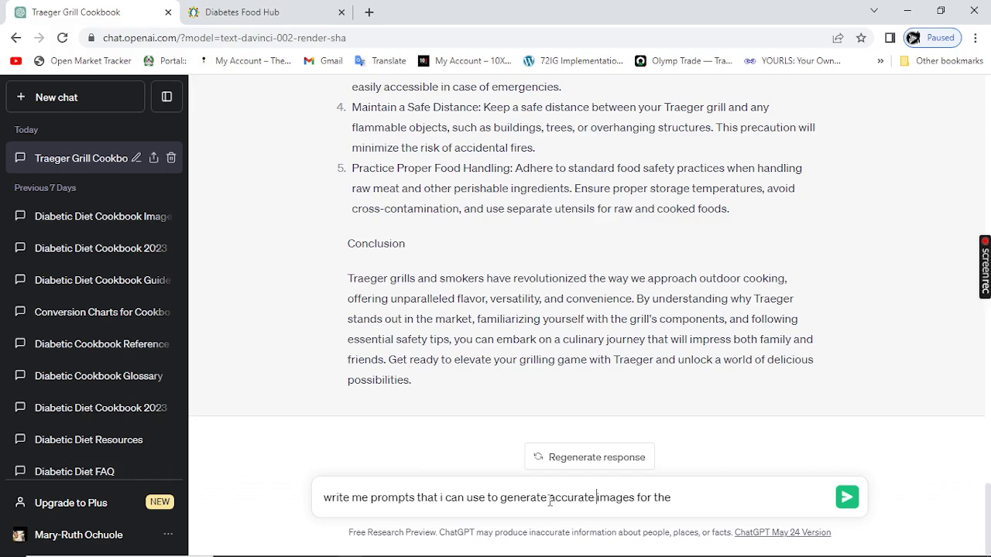
{"action": "left_click", "coordinate": [677, 500]}
{"action": "type", "text": "a"}
{"action": "key", "text": "BackSpace"}
{"action": "type", "text": "article"}
Step: Insert "5" before "prompts", end the message with "above" and send it to get the image prompts
{"action": "left_click", "coordinate": [370, 500]}
{"action": "type", "text": "5"}
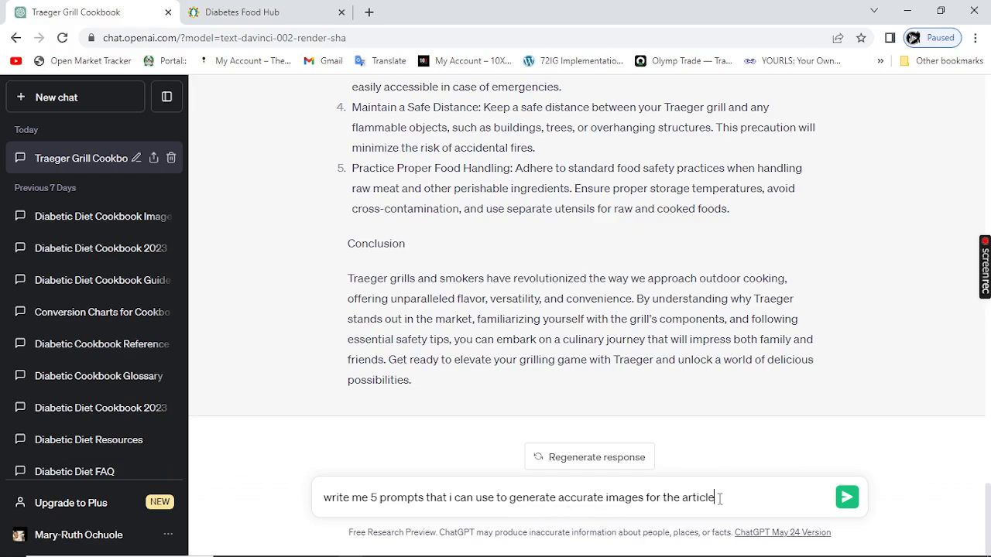
{"action": "type", "text": "above"}
{"action": "left_click", "coordinate": [847, 501]}
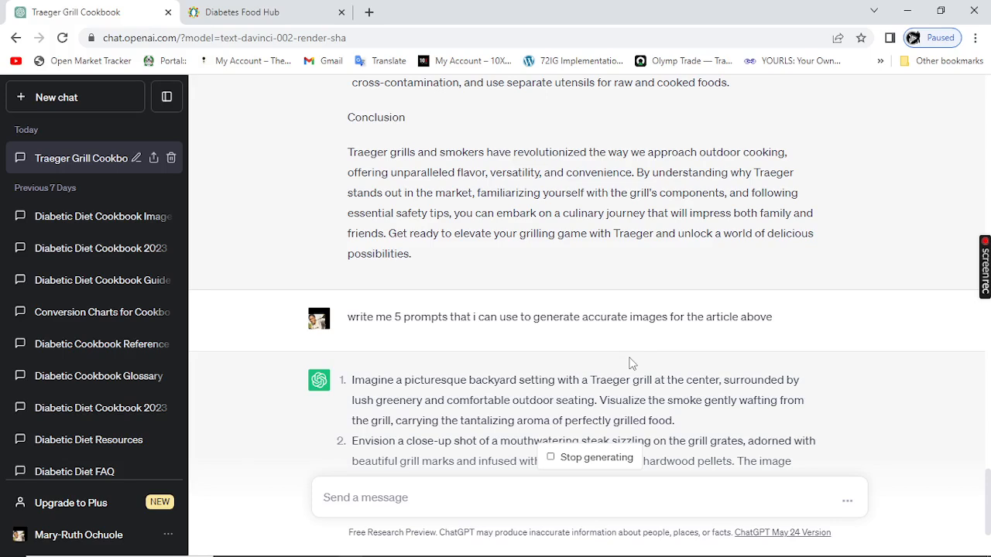
{"action": "scroll", "coordinate": [416, 398], "scroll_direction": "down", "scroll_amount": 3}
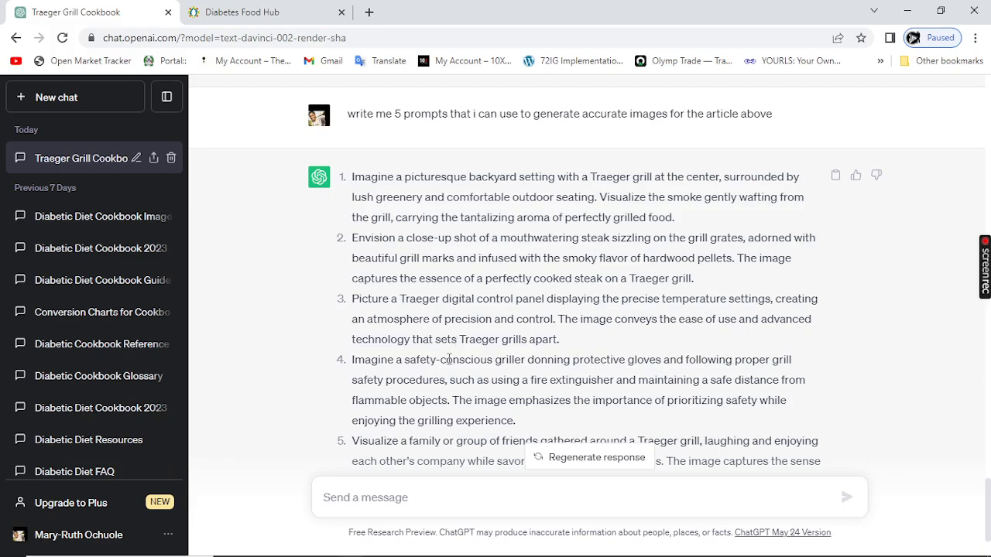
{"action": "scroll", "coordinate": [435, 352], "scroll_direction": "down", "scroll_amount": 3}
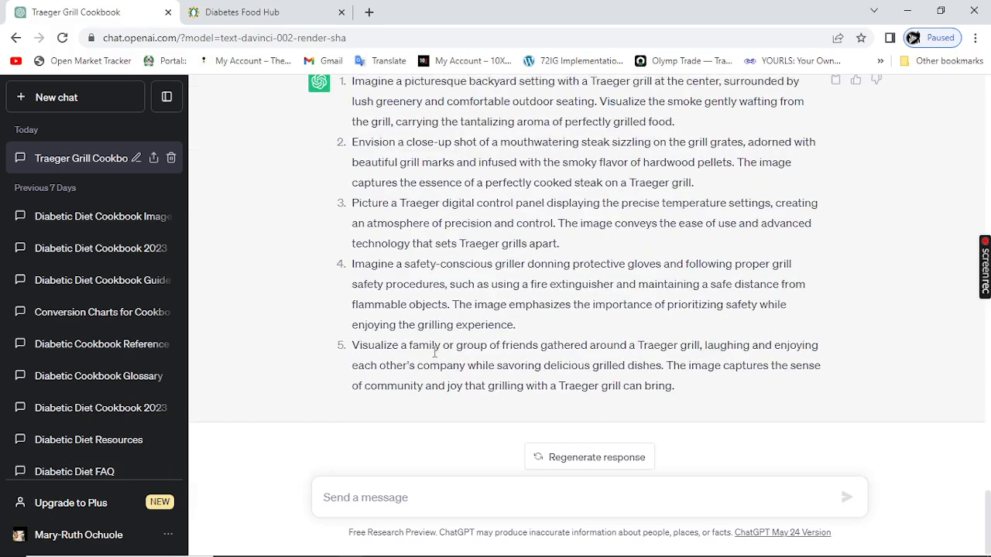
{"action": "scroll", "coordinate": [435, 298], "scroll_direction": "up", "scroll_amount": 5}
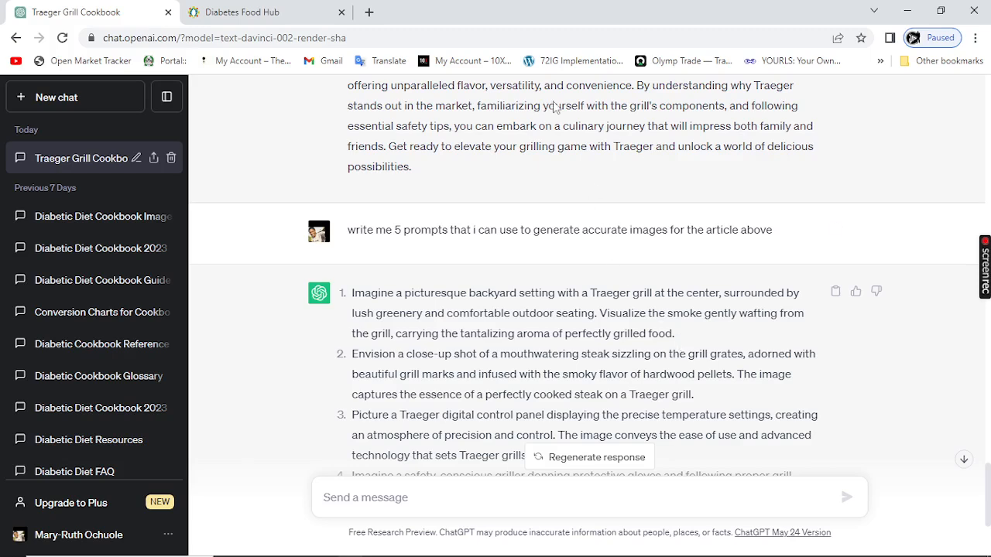
Step: In the Diabetes Food Hub tab, search Google for "stable diffusion ai" and open the Stable Diffusion Online website
{"action": "left_click", "coordinate": [287, 17]}
{"action": "left_click", "coordinate": [287, 34]}
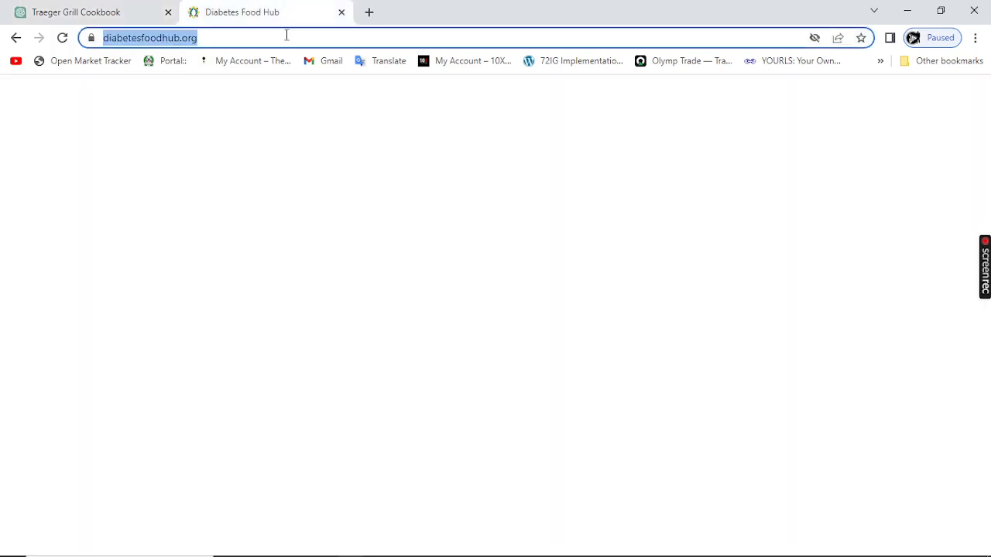
{"action": "type", "text": "sta"}
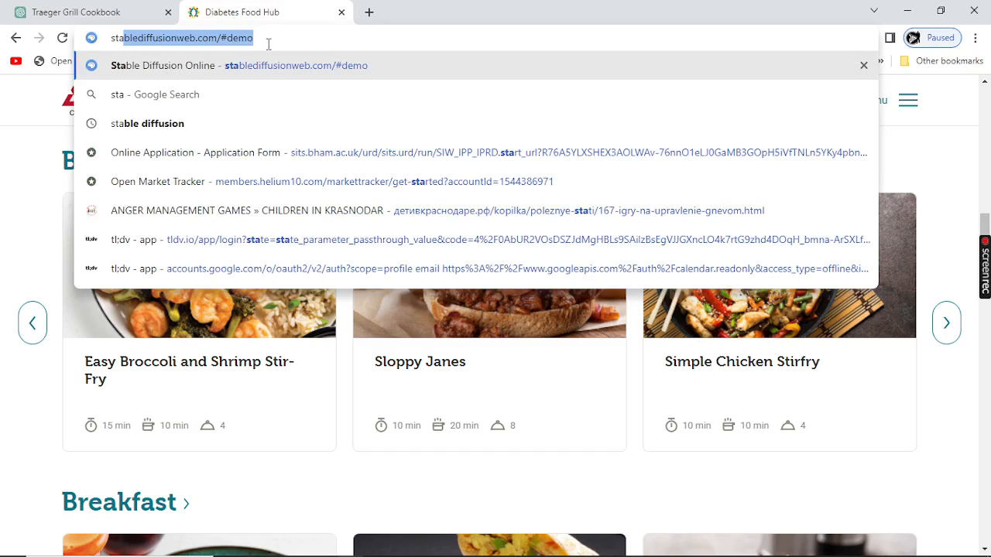
{"action": "left_click", "coordinate": [269, 44]}
{"action": "key", "text": "BackSpace"}
{"action": "key", "text": "BackSpace"}
{"action": "key", "text": "BackSpace"}
{"action": "key", "text": "BackSpace"}
{"action": "key", "text": "BackSpace"}
{"action": "key", "text": "BackSpace"}
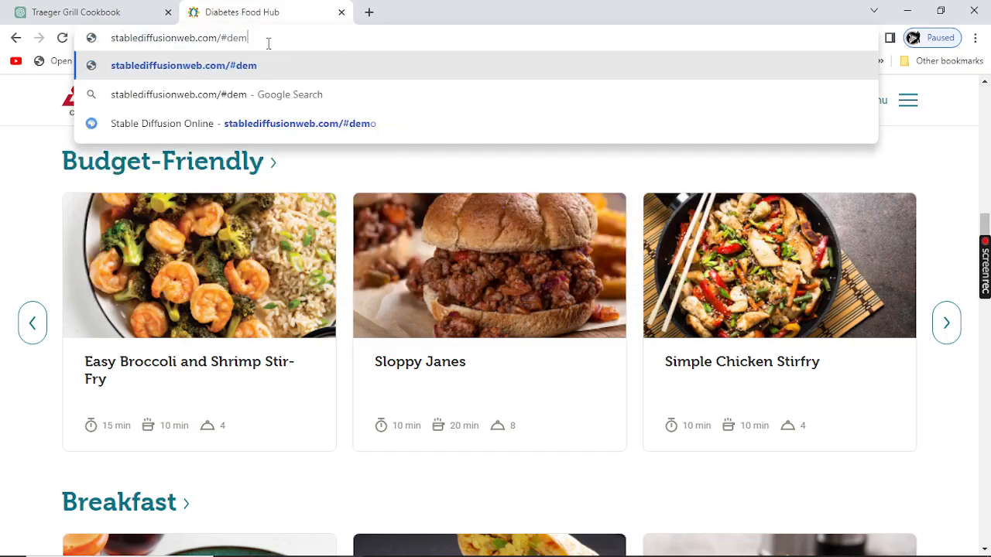
{"action": "key", "text": "BackSpace"}
{"action": "key", "text": "BackSpace"}
{"action": "key", "text": "BackSpace"}
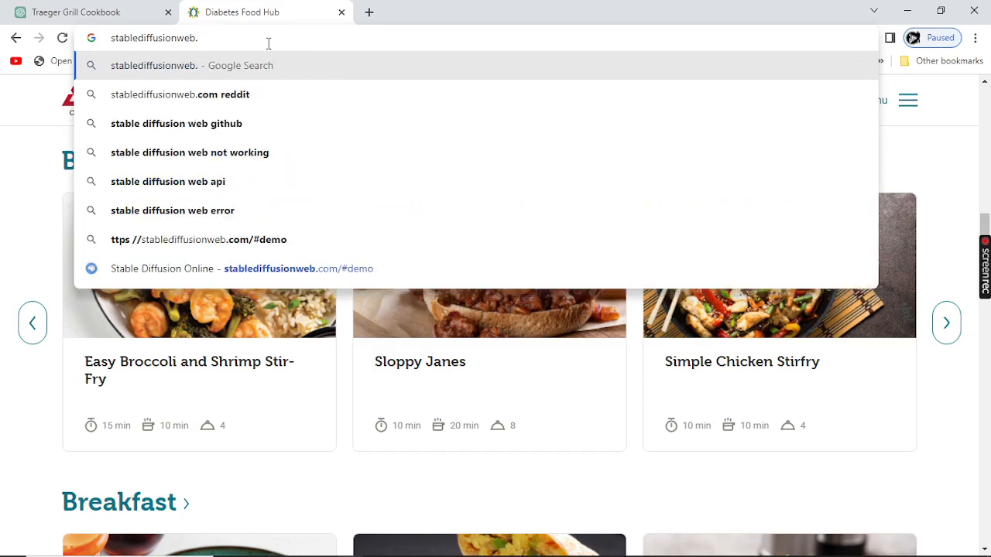
{"action": "key", "text": "BackSpace"}
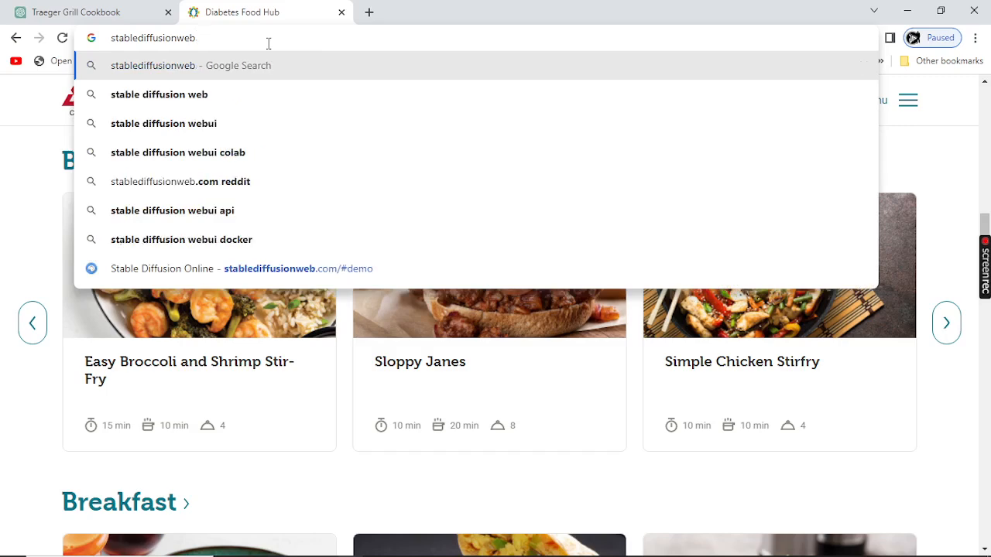
{"action": "key", "text": "BackSpace"}
{"action": "key", "text": "BackSpace"}
{"action": "key", "text": "BackSpace"}
{"action": "key", "text": "BackSpace"}
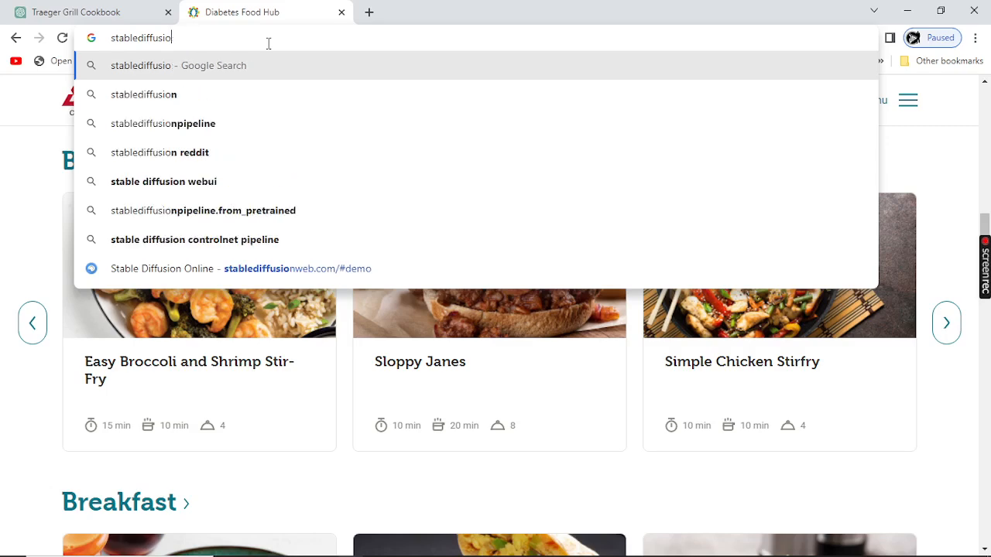
{"action": "key", "text": "BackSpace"}
{"action": "key", "text": "BackSpace"}
{"action": "key", "text": "BackSpace"}
{"action": "key", "text": "BackSpace"}
{"action": "key", "text": "BackSpace"}
{"action": "key", "text": "BackSpace"}
{"action": "key", "text": "BackSpace"}
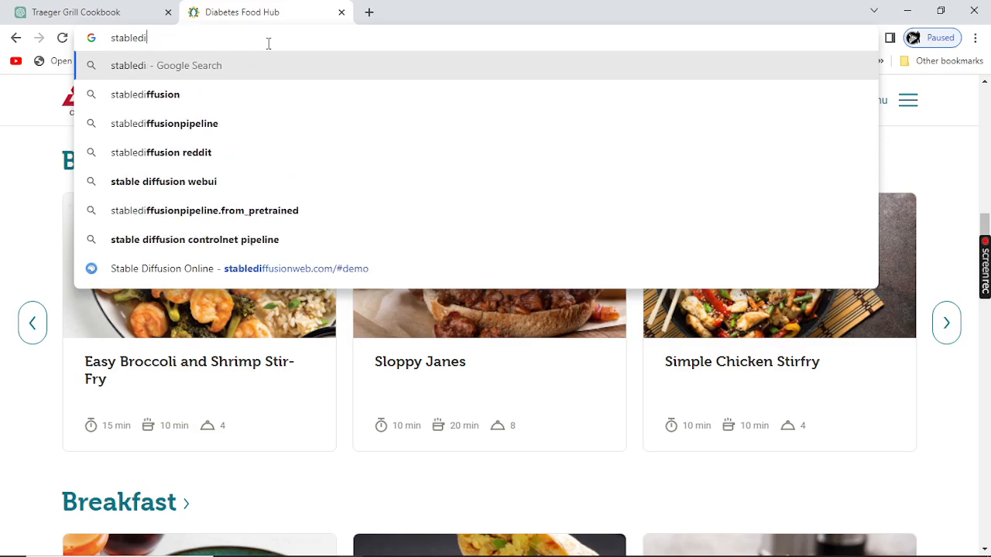
{"action": "key", "text": "BackSpace"}
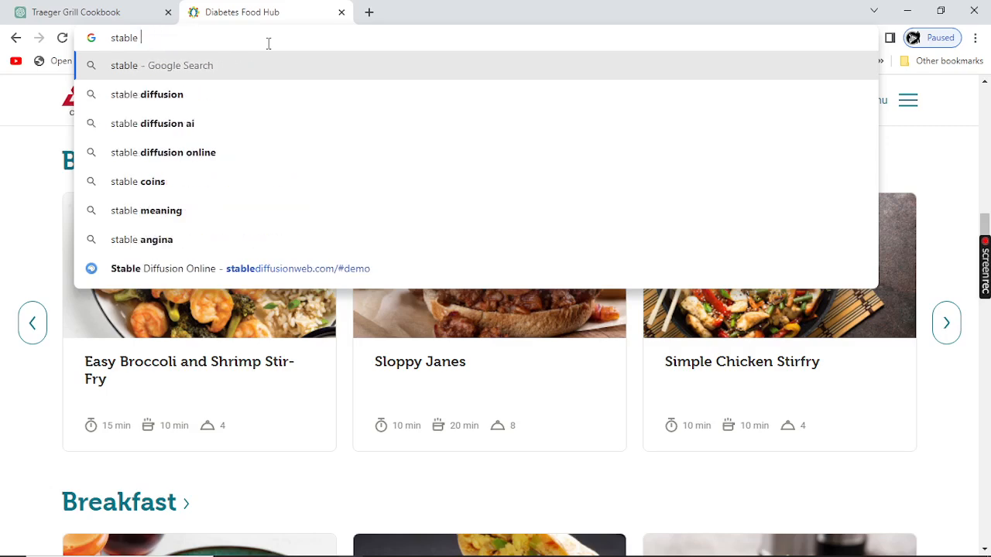
{"action": "left_click", "coordinate": [175, 125]}
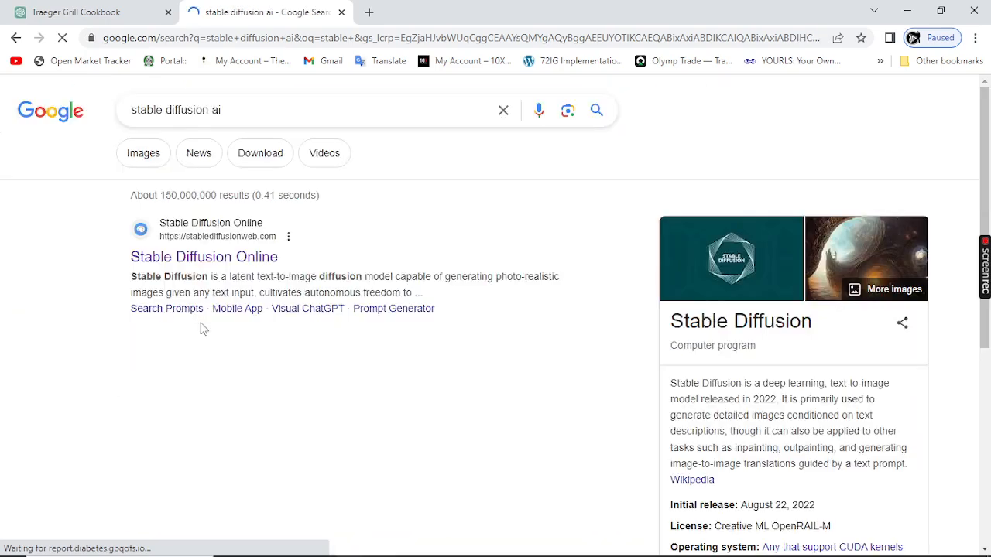
{"action": "left_click", "coordinate": [180, 260]}
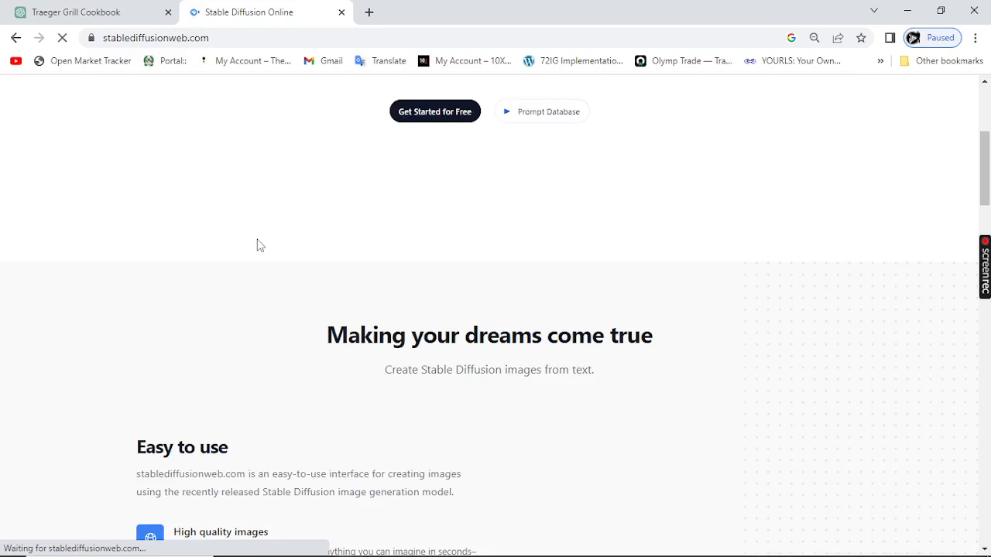
{"action": "scroll", "coordinate": [395, 393], "scroll_direction": "up", "scroll_amount": 3}
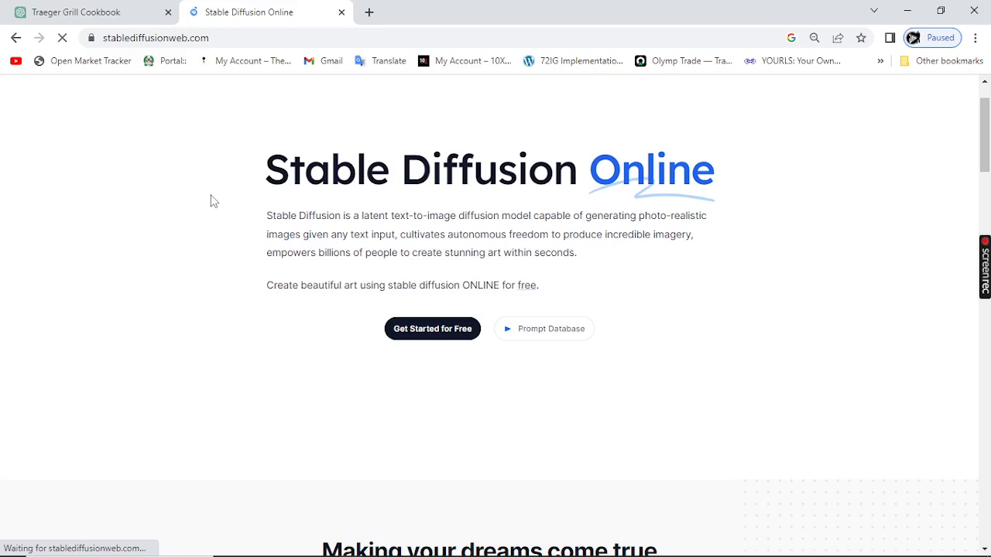
Step: Open the Stable Diffusion Playground and activate the main prompt field
{"action": "scroll", "coordinate": [389, 297], "scroll_direction": "down", "scroll_amount": 1}
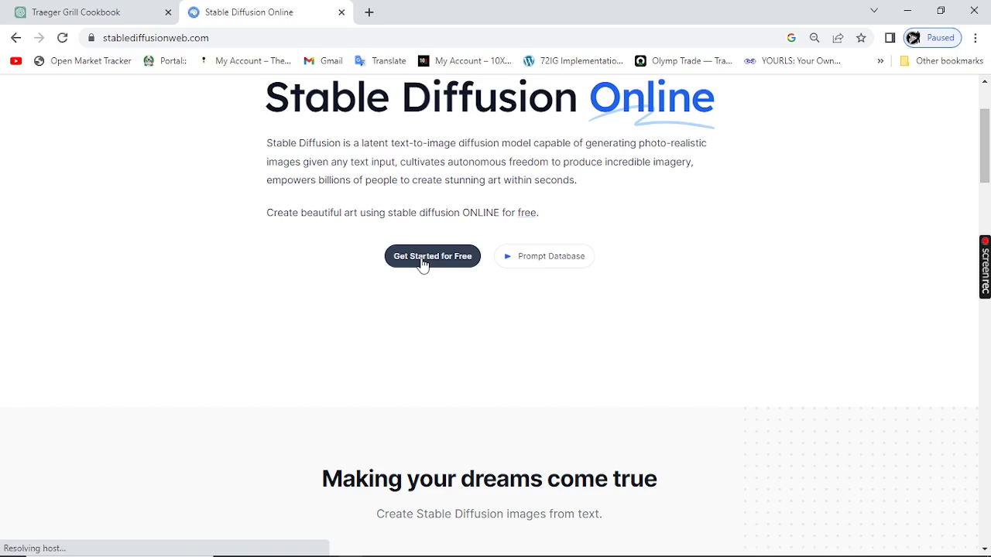
{"action": "left_click", "coordinate": [424, 262]}
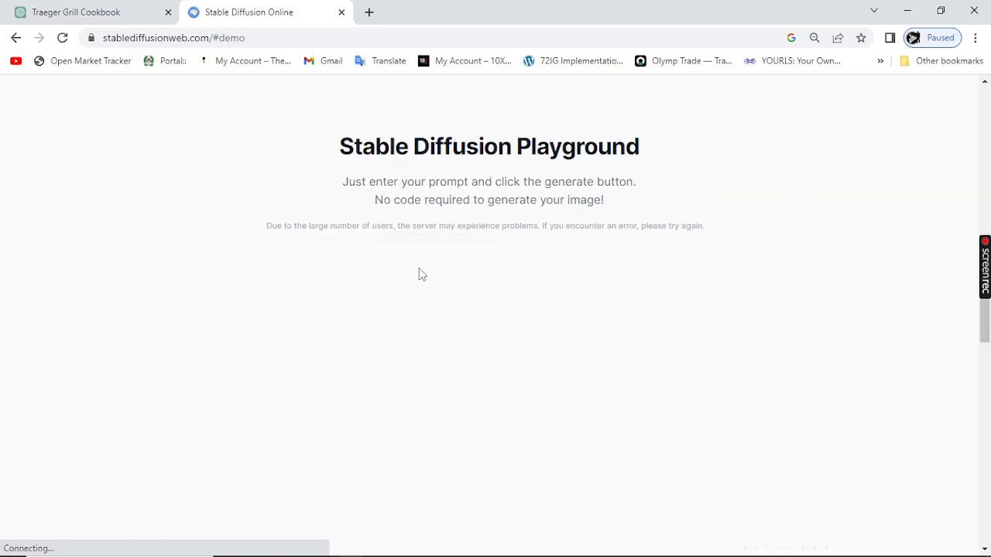
{"action": "scroll", "coordinate": [419, 275], "scroll_direction": "down", "scroll_amount": 5}
{"action": "scroll", "coordinate": [418, 274], "scroll_direction": "up", "scroll_amount": 5}
{"action": "scroll", "coordinate": [419, 275], "scroll_direction": "up", "scroll_amount": 8}
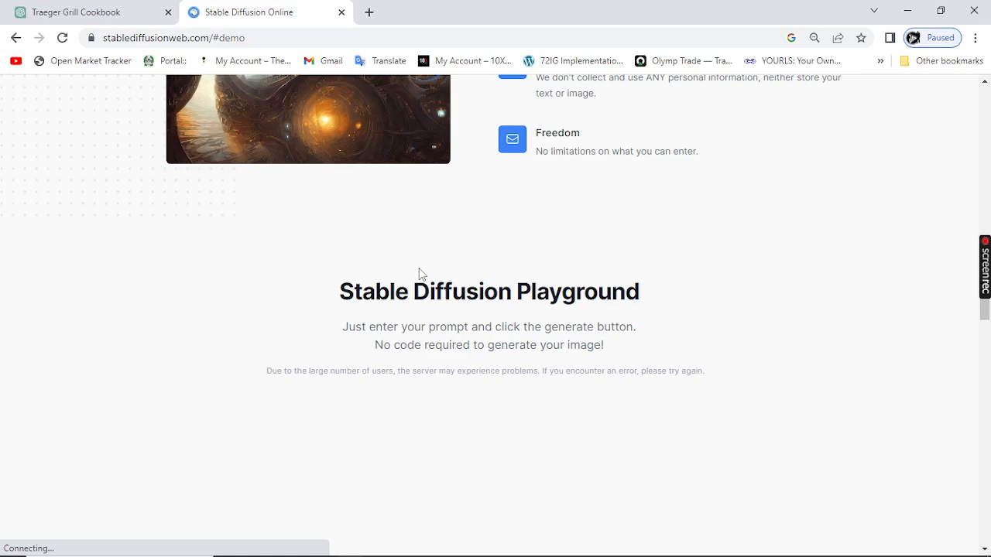
{"action": "scroll", "coordinate": [419, 271], "scroll_direction": "up", "scroll_amount": 6}
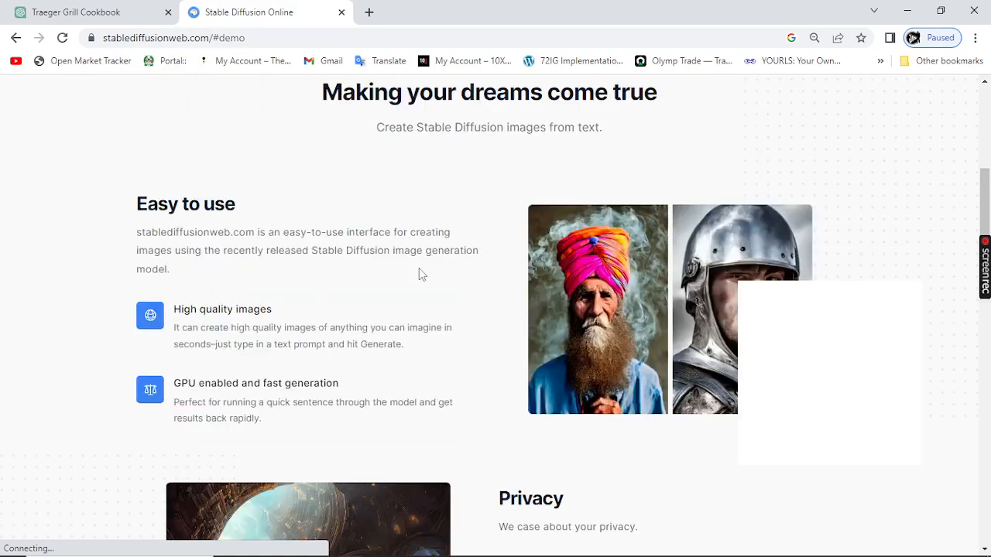
{"action": "scroll", "coordinate": [419, 271], "scroll_direction": "down", "scroll_amount": 12}
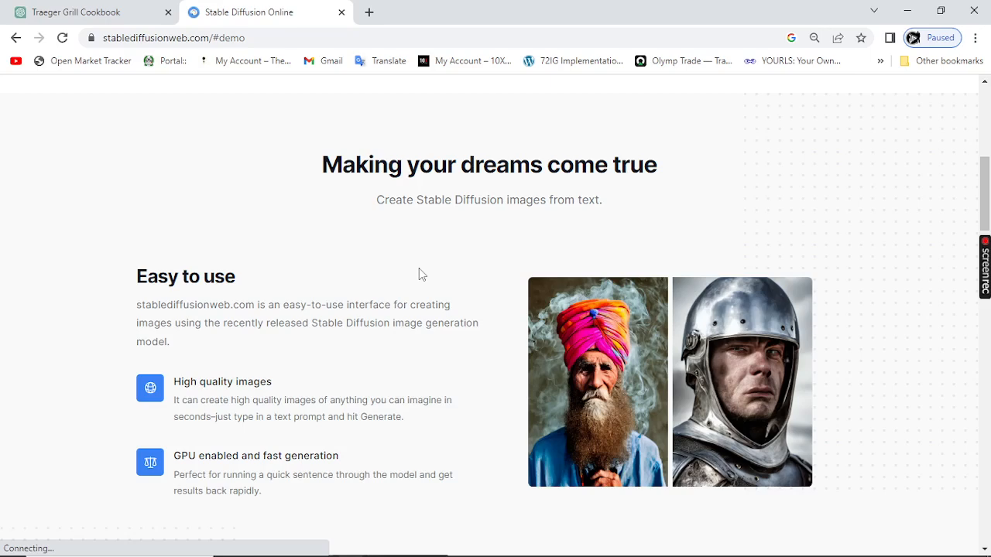
{"action": "scroll", "coordinate": [420, 273], "scroll_direction": "down", "scroll_amount": 3}
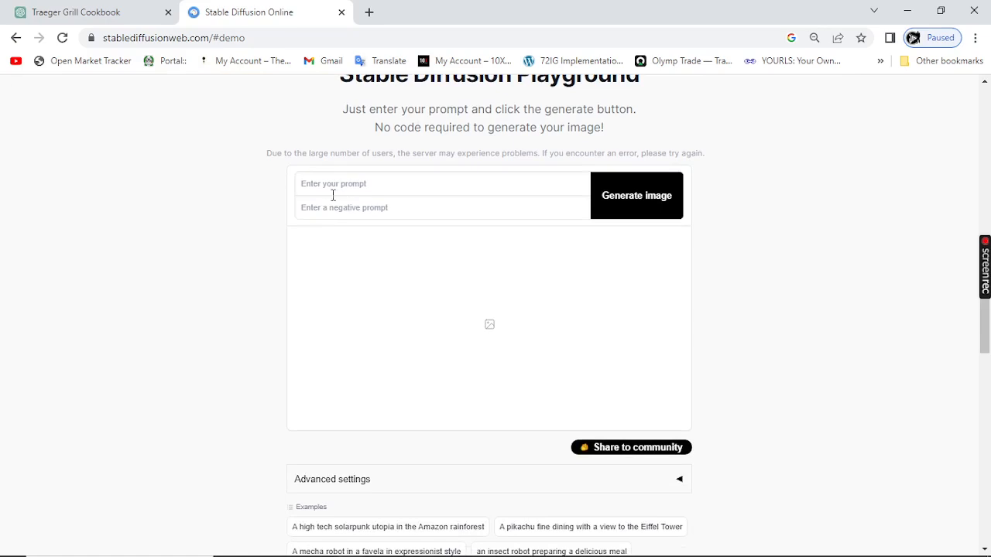
{"action": "left_click", "coordinate": [334, 192]}
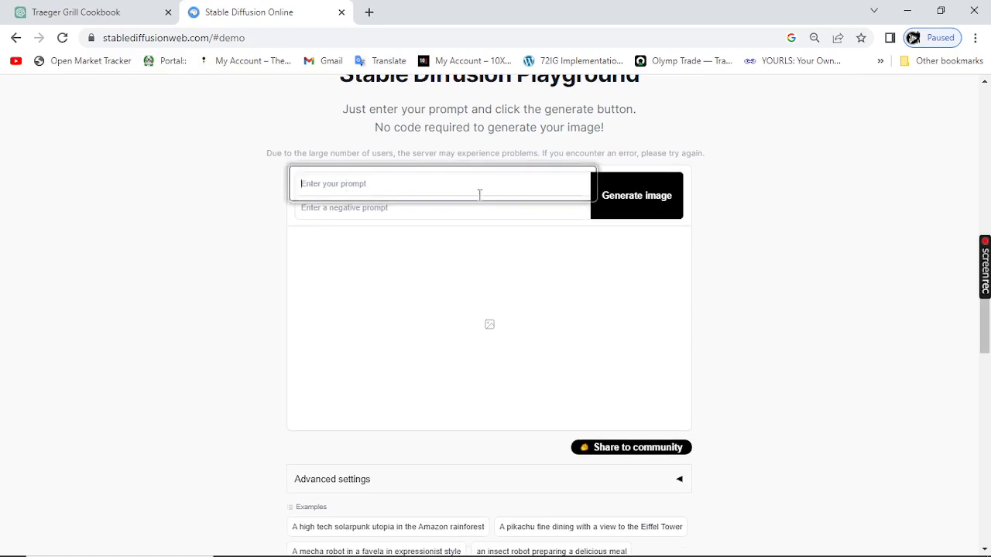
Step: Copy ChatGPT's first image prompt, about the picturesque backyard with a Traeger grill, into the Stable Diffusion prompt and generate the images
{"action": "left_click", "coordinate": [82, 12]}
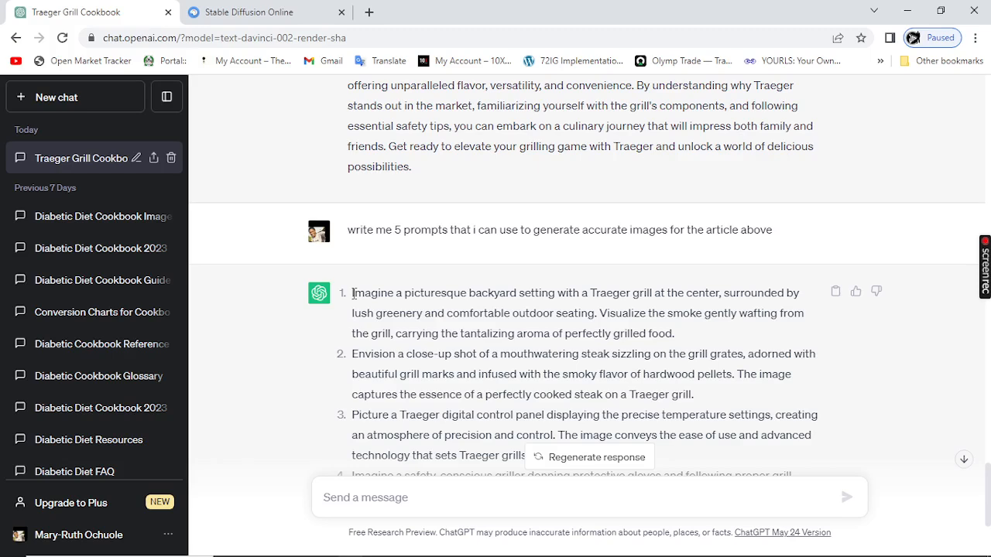
{"action": "left_click_drag", "start_coordinate": [350, 294], "coordinate": [691, 329]}
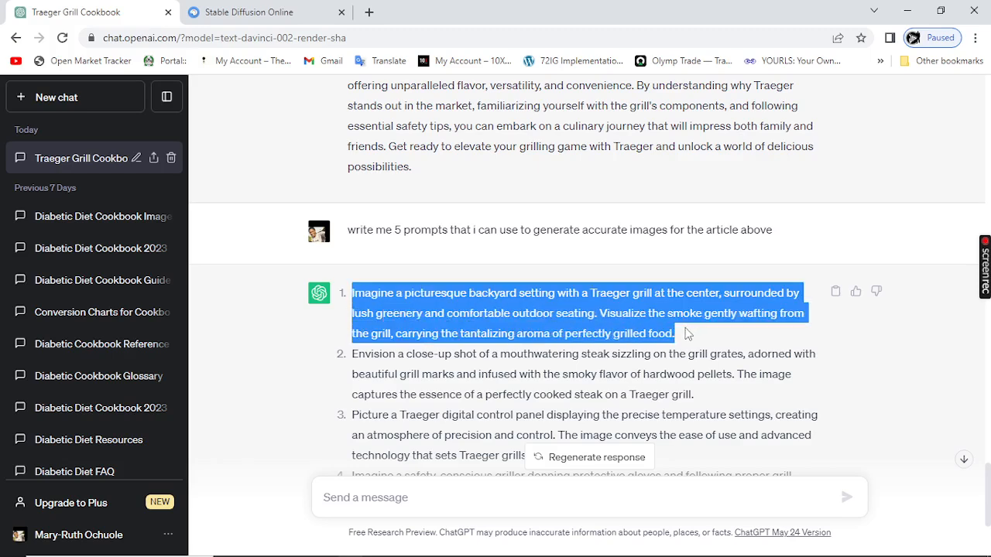
{"action": "left_click", "coordinate": [236, 12]}
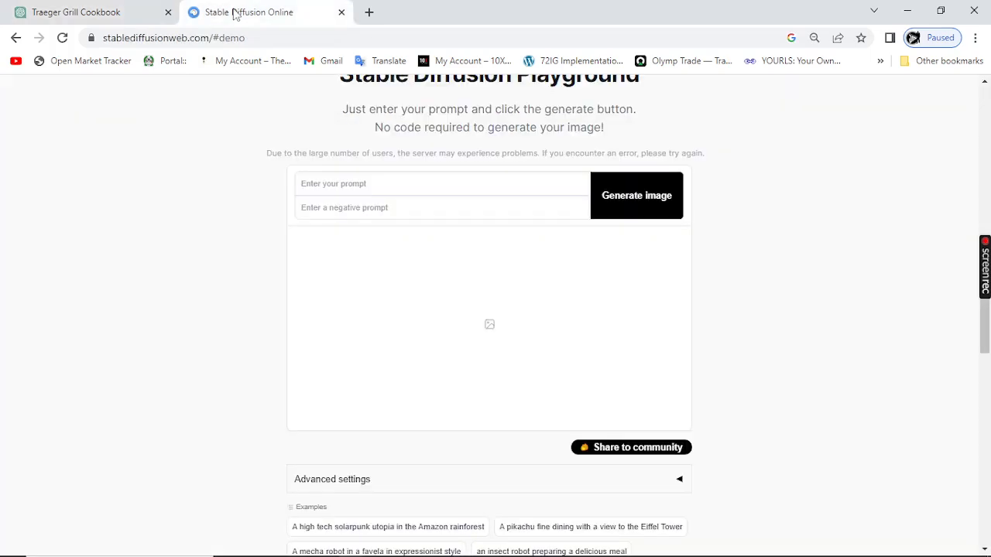
{"action": "left_click", "coordinate": [317, 187]}
{"action": "key", "text": "ctrl+v"}
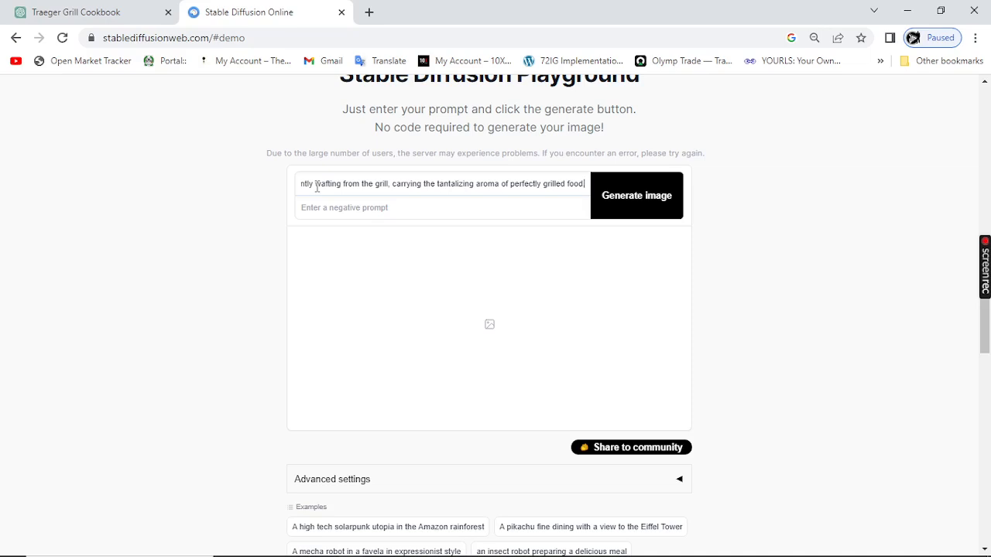
{"action": "left_click", "coordinate": [644, 209]}
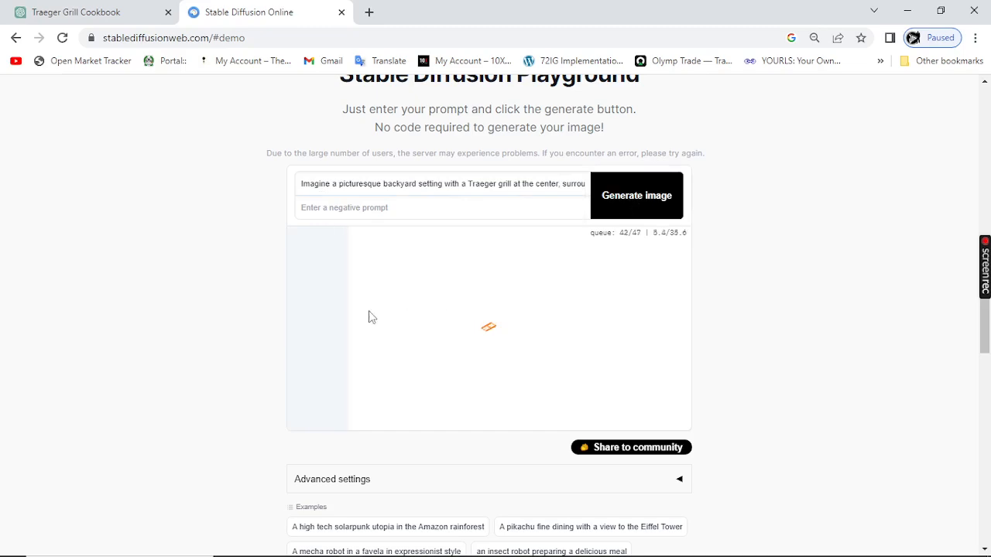
{"action": "scroll", "coordinate": [369, 317], "scroll_direction": "down", "scroll_amount": 1}
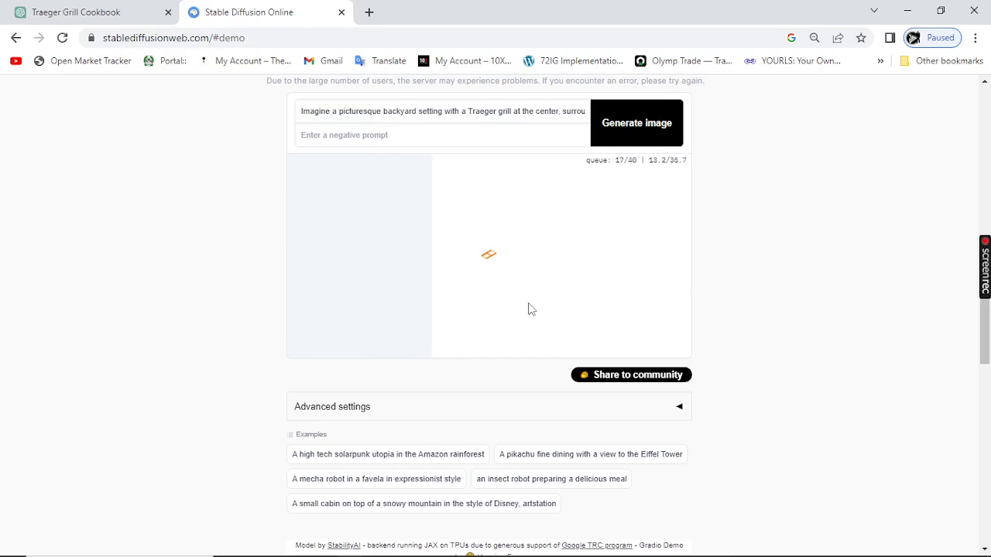
{"action": "scroll", "coordinate": [369, 191], "scroll_direction": "up", "scroll_amount": 1}
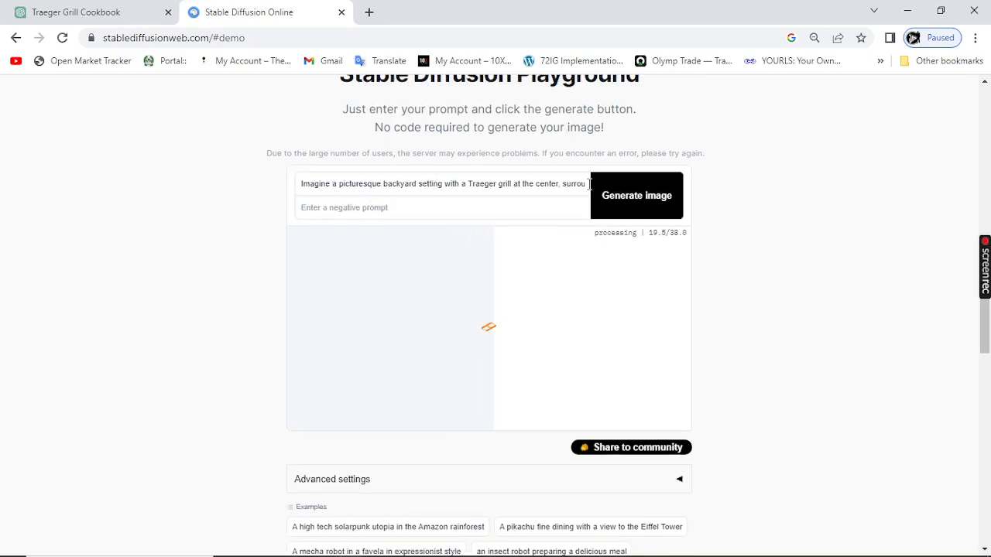
{"action": "scroll", "coordinate": [537, 228], "scroll_direction": "up", "scroll_amount": 1}
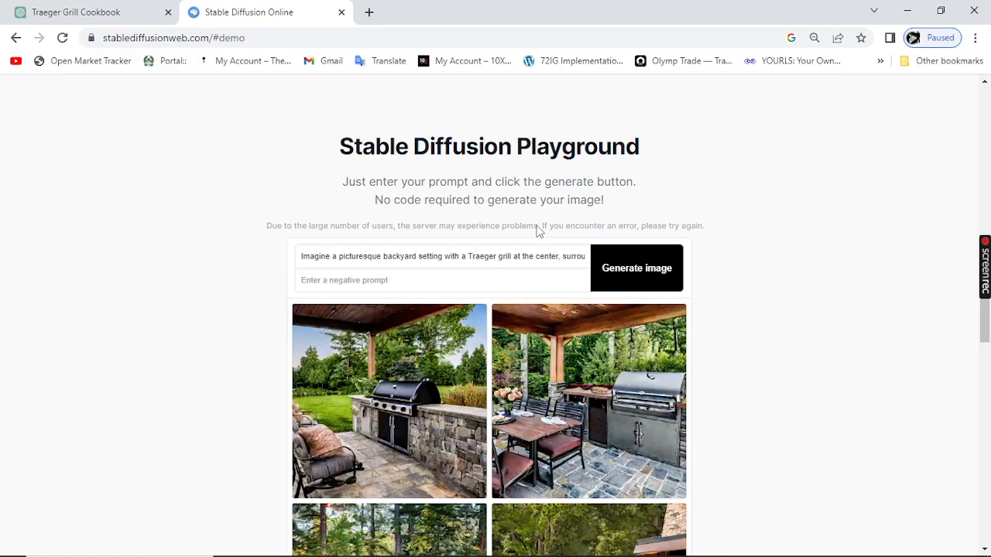
Step: Examine the generated backyard grill images and compare them with the first image prompt in ChatGPT
{"action": "scroll", "coordinate": [484, 318], "scroll_direction": "down", "scroll_amount": 2}
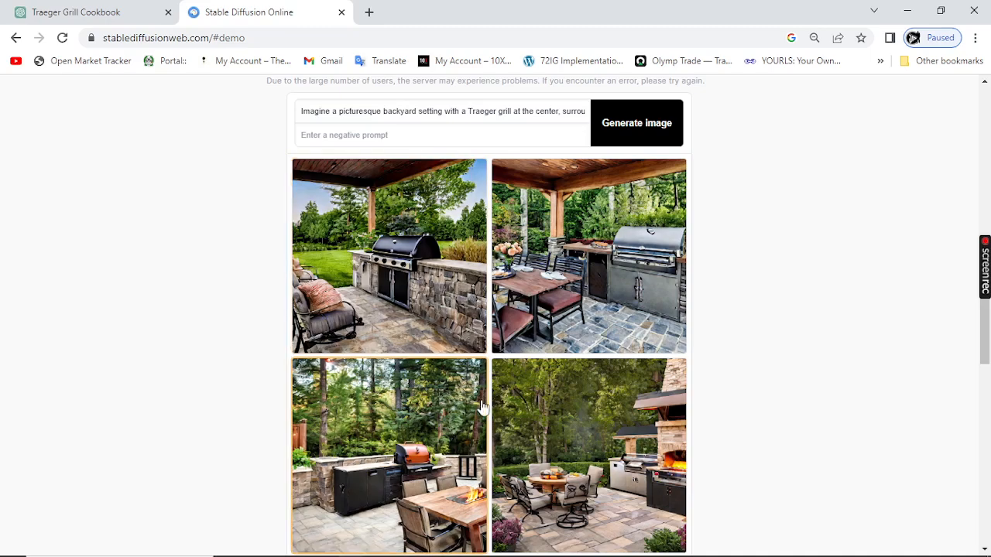
{"action": "scroll", "coordinate": [410, 332], "scroll_direction": "up", "scroll_amount": 1}
{"action": "scroll", "coordinate": [418, 402], "scroll_direction": "down", "scroll_amount": 1}
{"action": "left_click", "coordinate": [124, 19]}
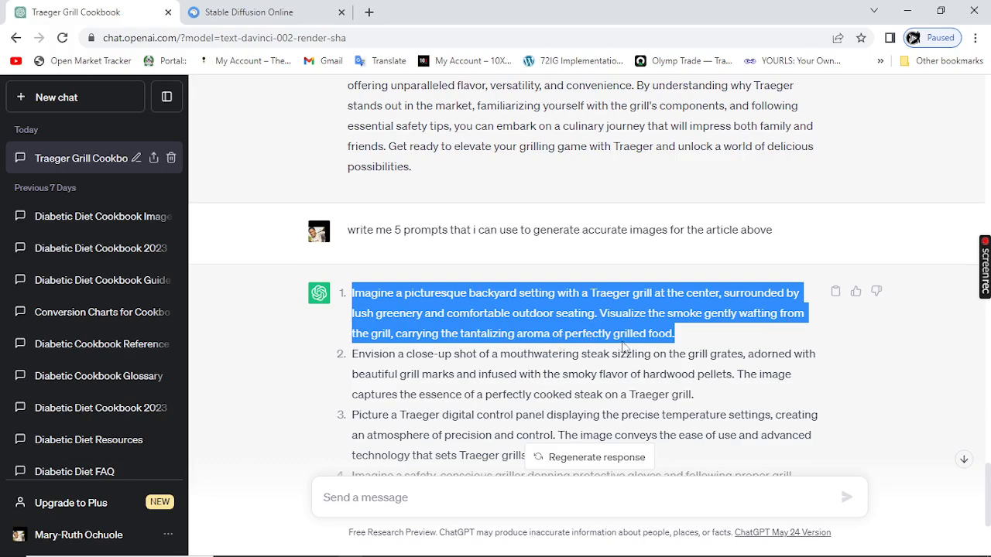
{"action": "left_click", "coordinate": [249, 13]}
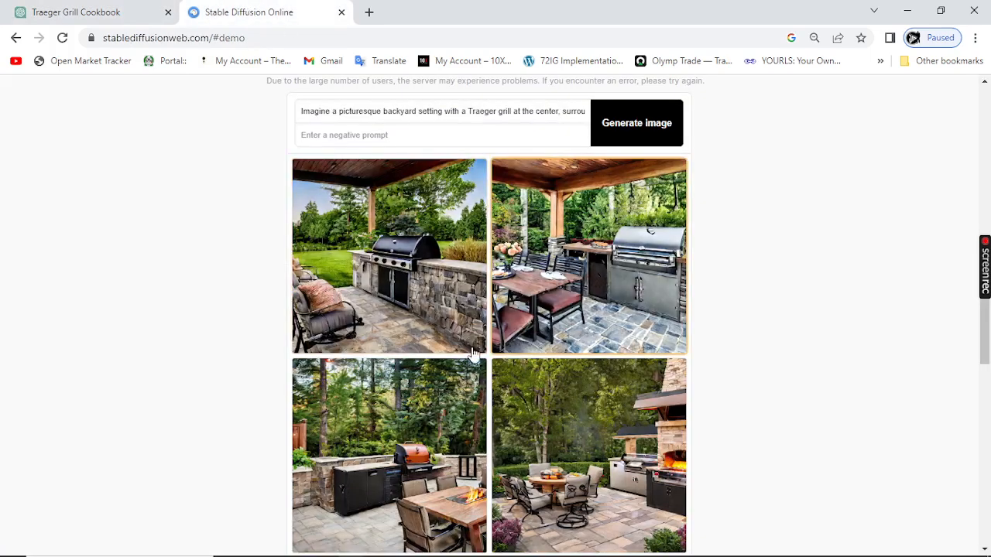
{"action": "scroll", "coordinate": [502, 385], "scroll_direction": "down", "scroll_amount": 1}
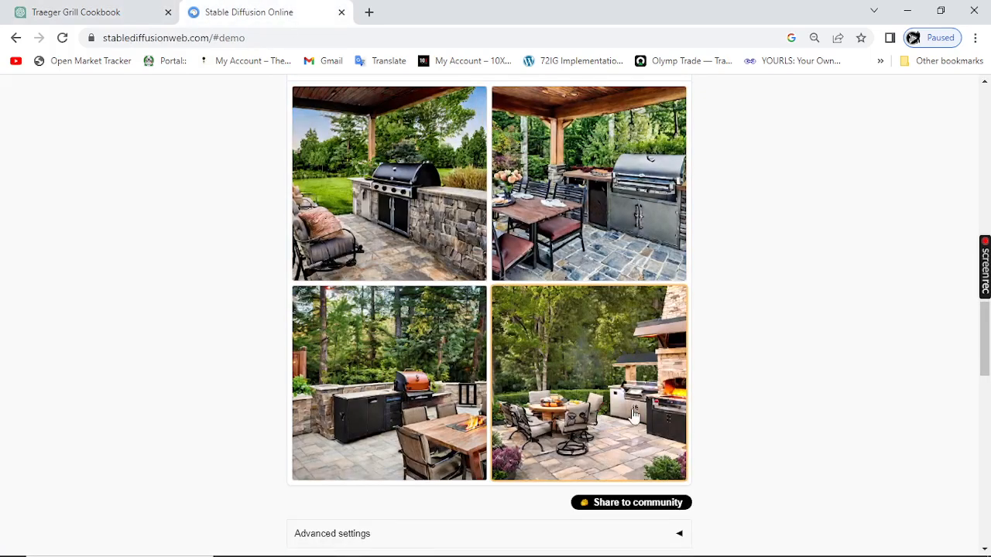
{"action": "scroll", "coordinate": [379, 406], "scroll_direction": "up", "scroll_amount": 1}
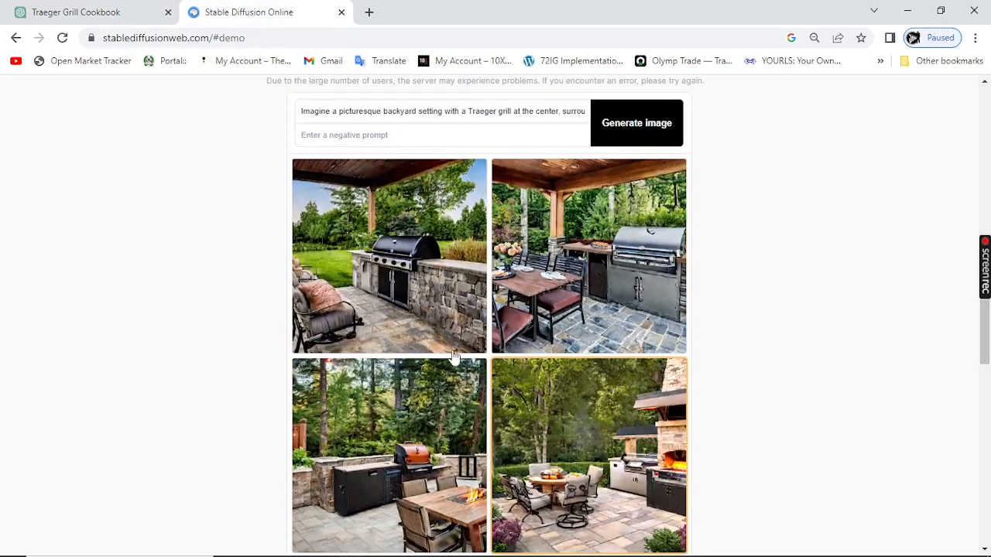
{"action": "right_click", "coordinate": [373, 248]}
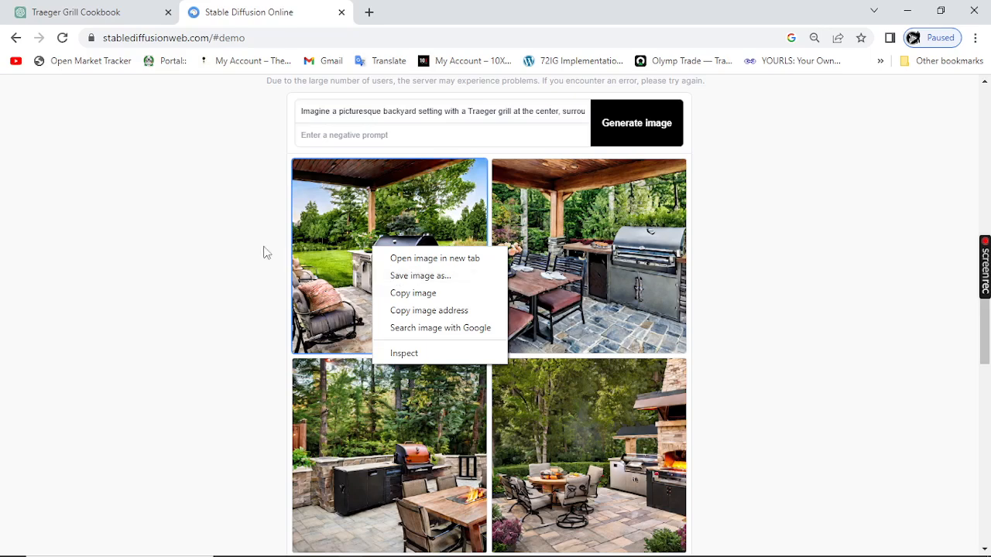
{"action": "left_click", "coordinate": [183, 235]}
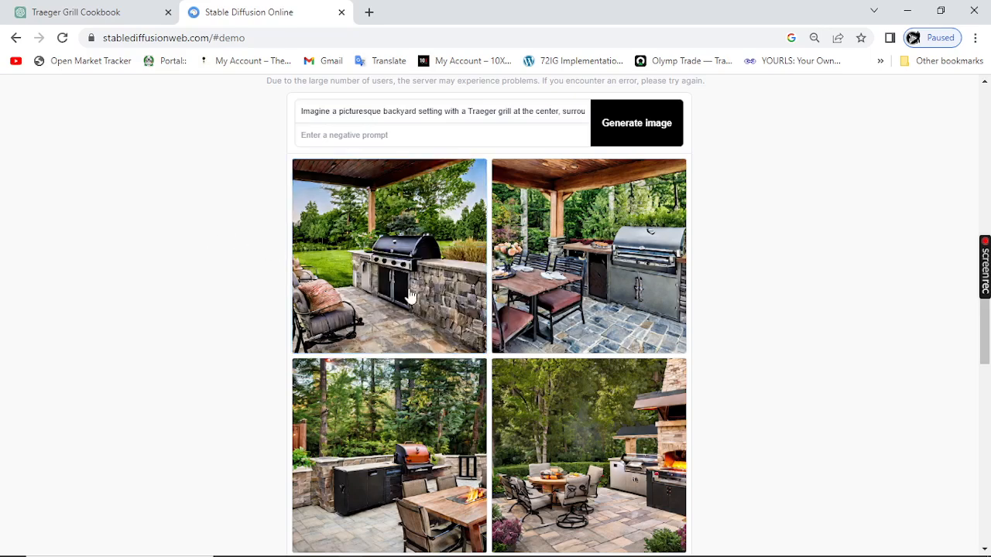
{"action": "scroll", "coordinate": [548, 384], "scroll_direction": "down", "scroll_amount": 1}
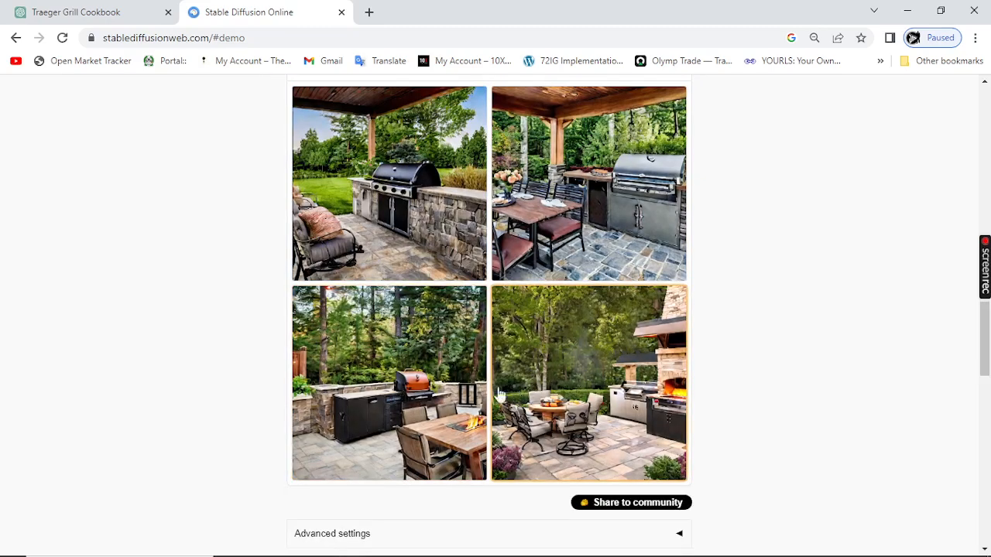
{"action": "scroll", "coordinate": [387, 332], "scroll_direction": "up", "scroll_amount": 1}
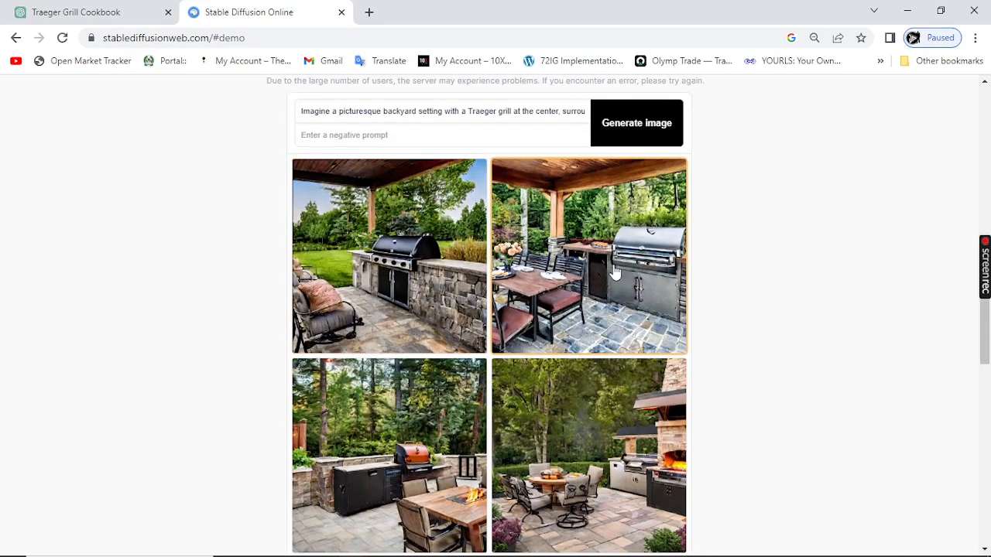
{"action": "scroll", "coordinate": [547, 280], "scroll_direction": "up", "scroll_amount": 1}
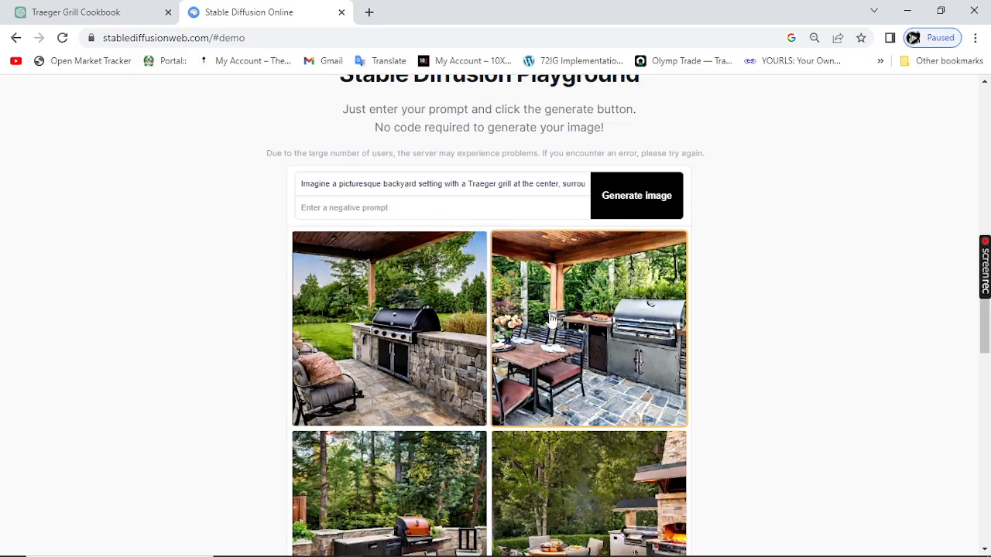
Step: Enlarge the first generated image, with the black grill in a stone counter, and save it as download.jfif in Downloads
{"action": "left_click", "coordinate": [387, 346]}
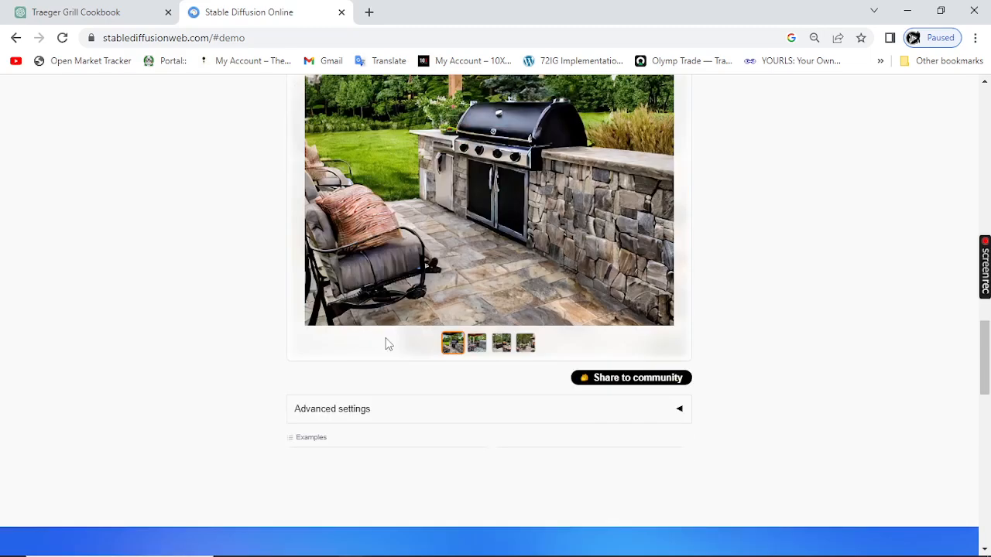
{"action": "scroll", "coordinate": [430, 298], "scroll_direction": "up", "scroll_amount": 3}
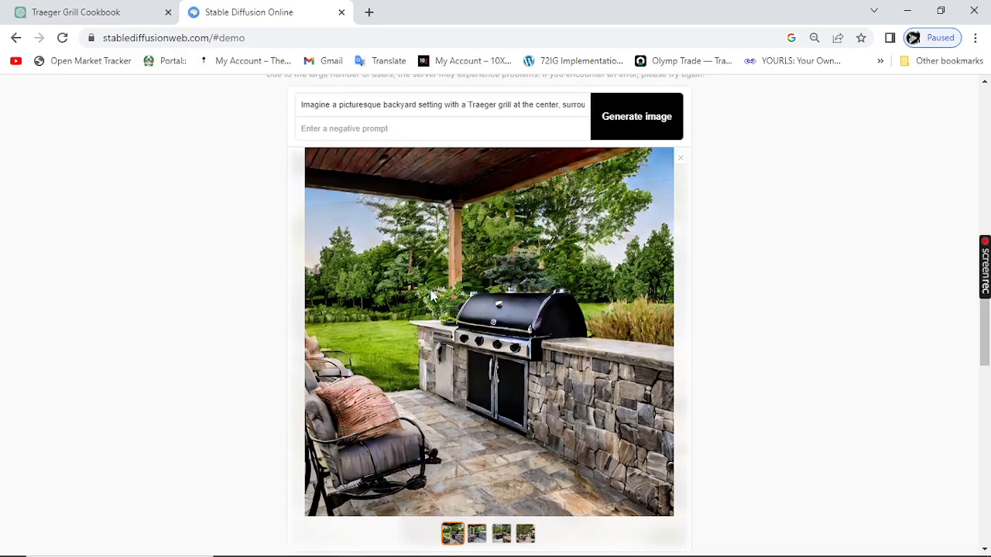
{"action": "right_click", "coordinate": [432, 295]}
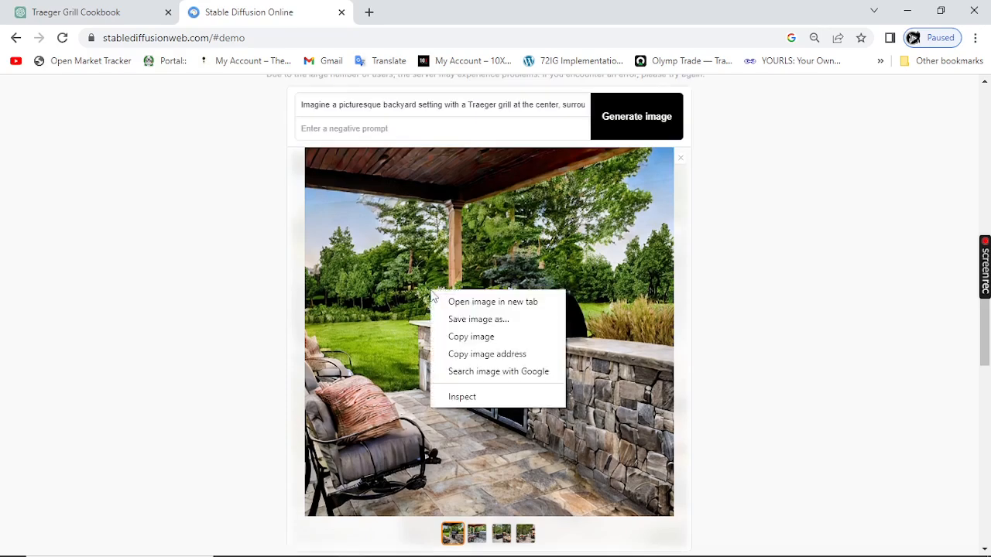
{"action": "left_click", "coordinate": [470, 325]}
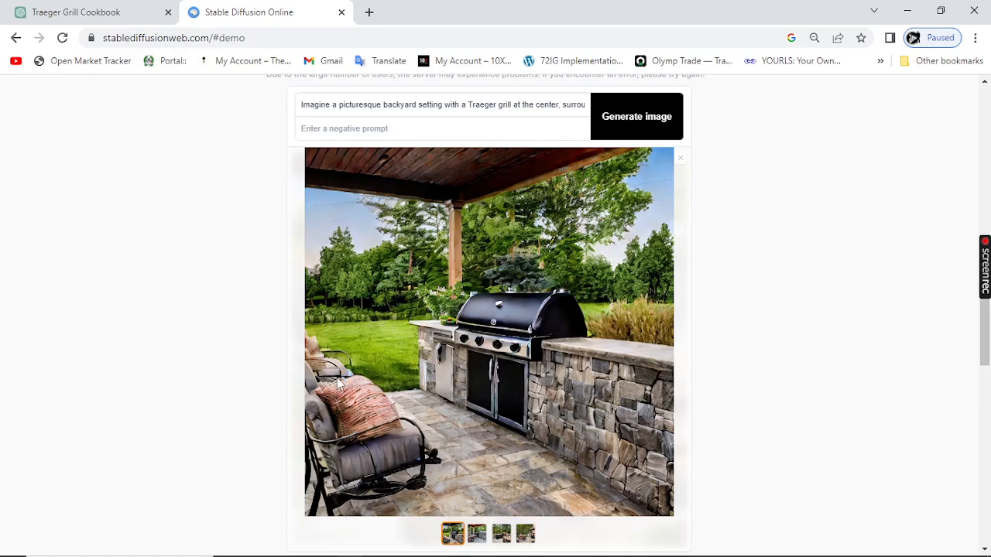
{"action": "key", "text": "alt+Tab"}
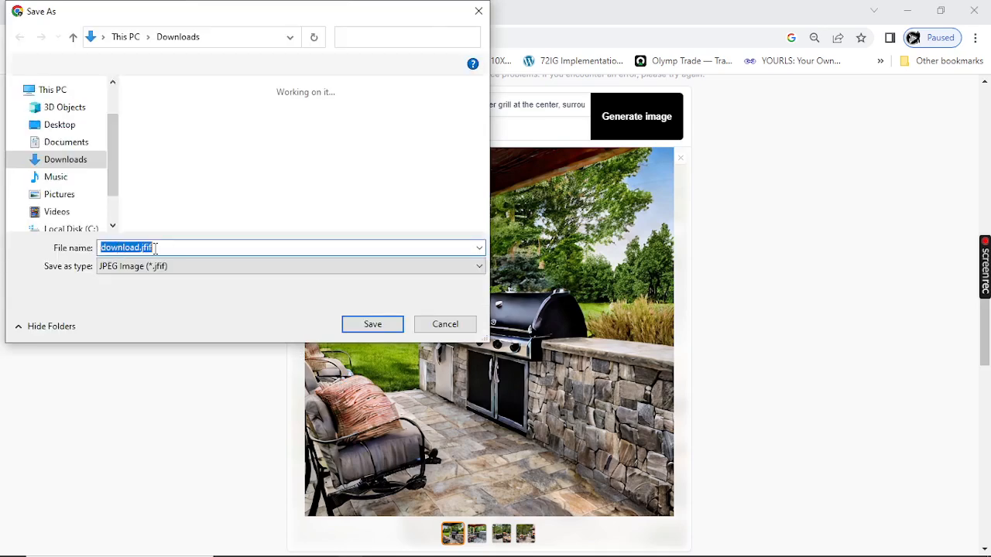
{"action": "left_click", "coordinate": [371, 324]}
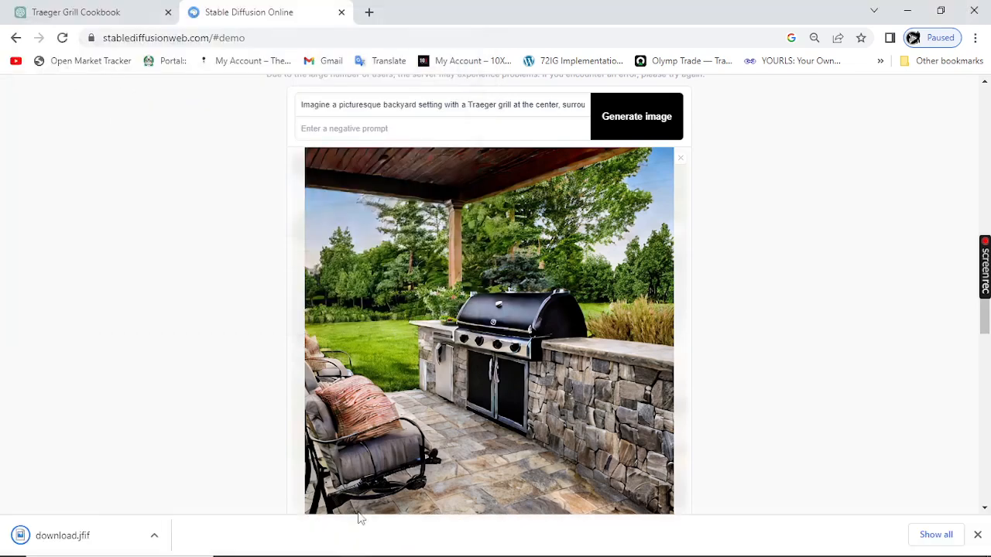
Step: Switch to the Word document and insert download.jfif from Downloads on the blank line below Chapter 15's Prompt 1
{"action": "mouse_move", "coordinate": [340, 553]}
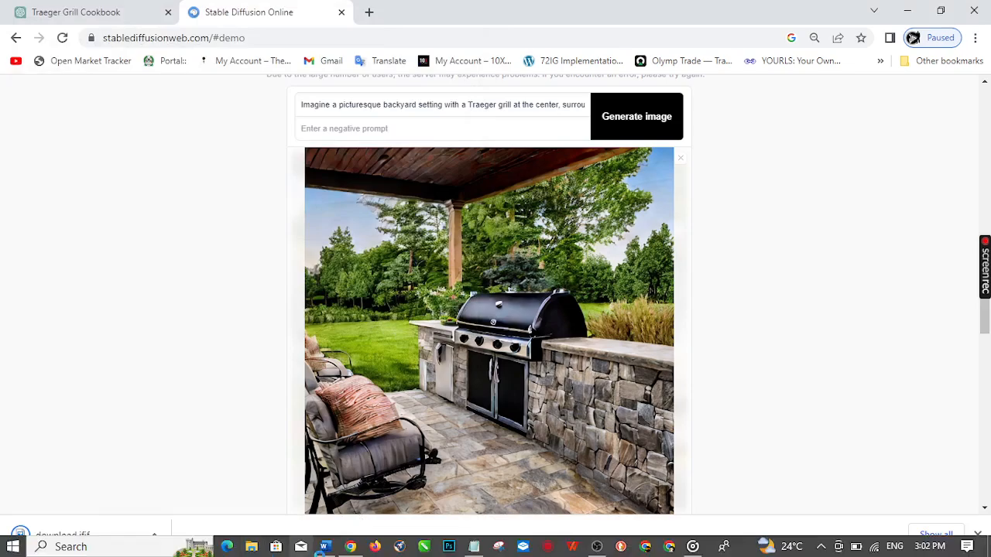
{"action": "left_click", "coordinate": [325, 547]}
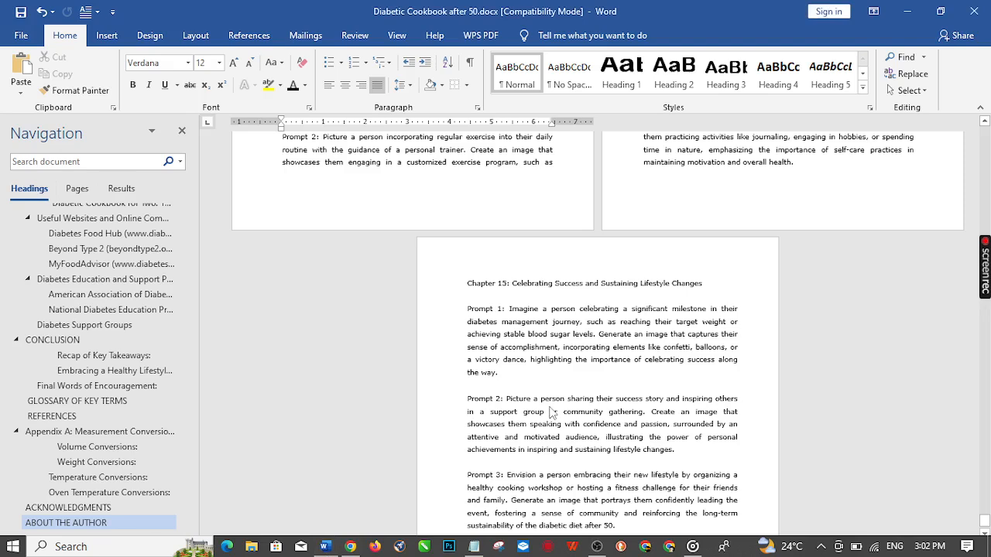
{"action": "left_click", "coordinate": [493, 385]}
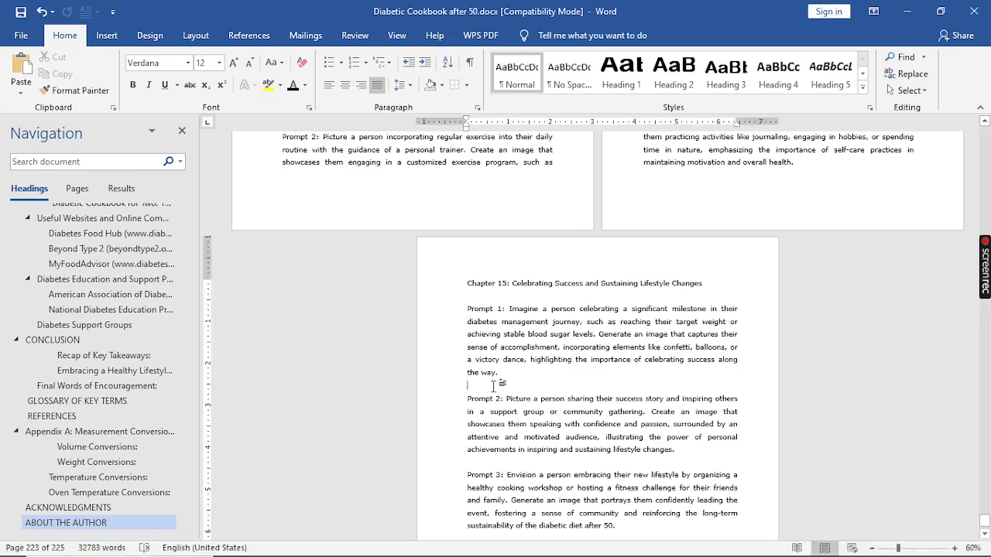
{"action": "left_click", "coordinate": [124, 37]}
{"action": "left_click", "coordinate": [153, 57]}
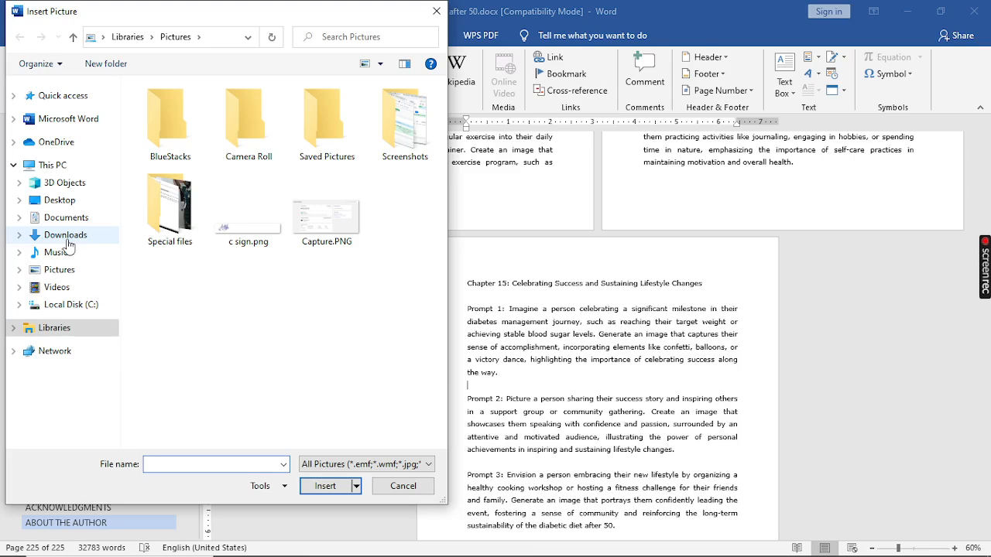
{"action": "left_click", "coordinate": [67, 238]}
{"action": "left_click", "coordinate": [171, 138]}
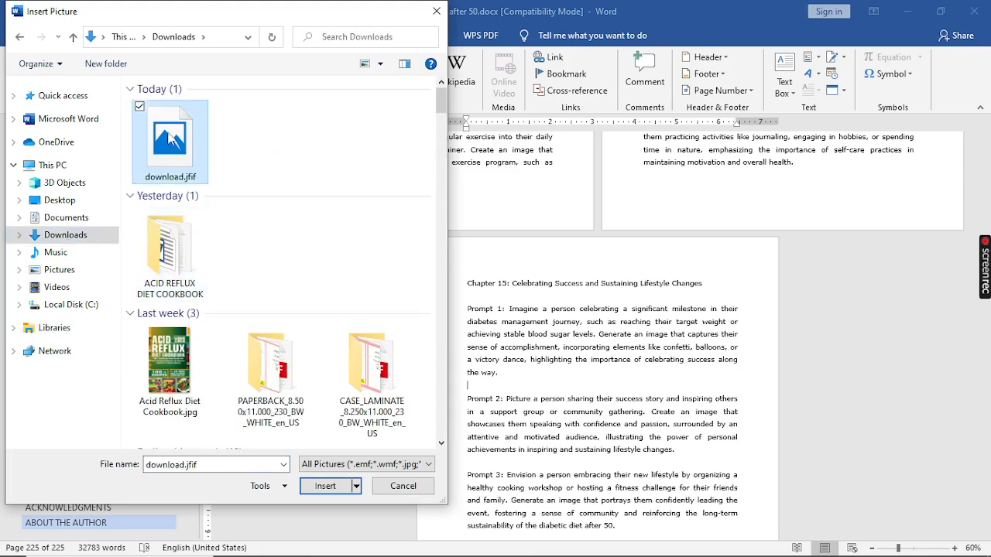
{"action": "left_click", "coordinate": [323, 486]}
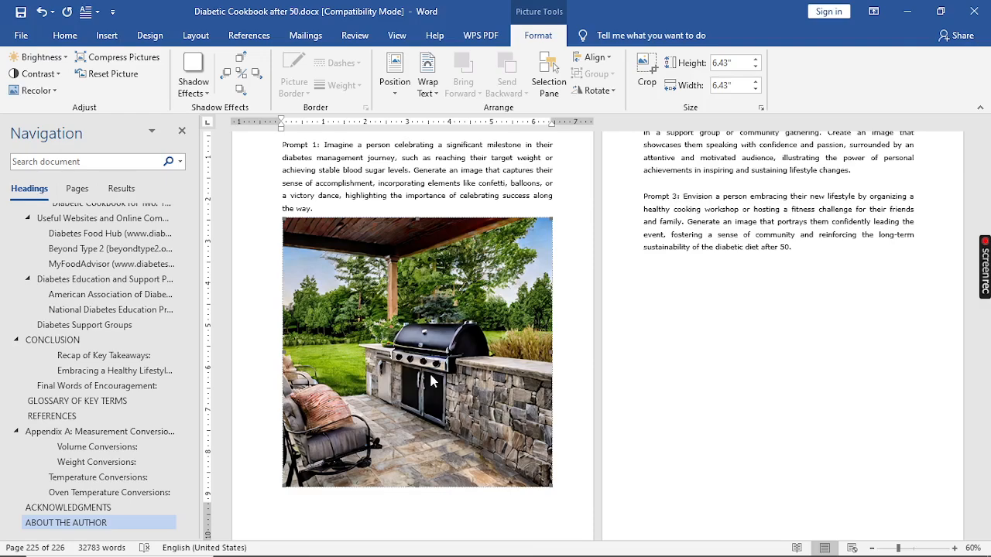
{"action": "scroll", "coordinate": [383, 445], "scroll_direction": "down", "scroll_amount": 2}
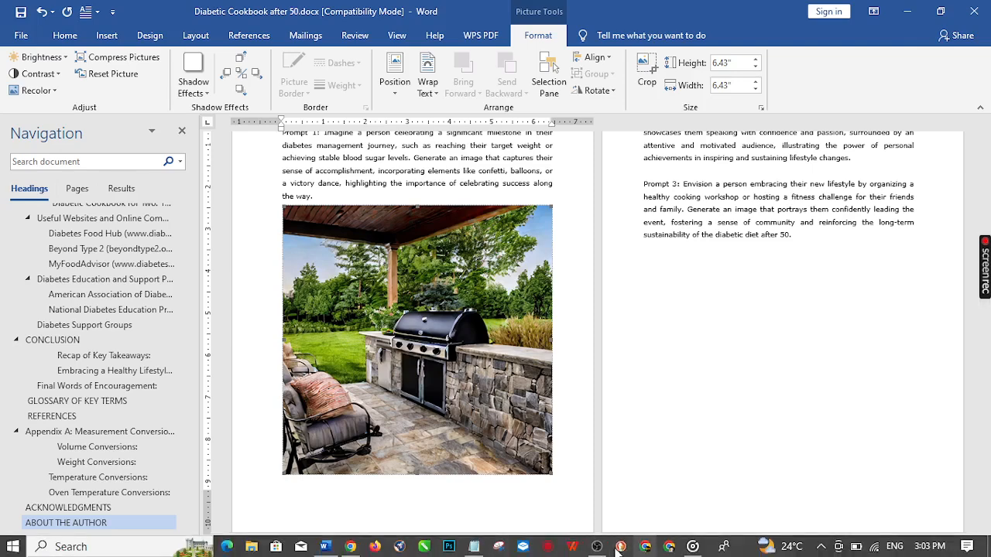
Step: Return to ChatGPT in the browser and copy its third image prompt, about the Traeger digital control panel displaying precise temperature settings
{"action": "left_click", "coordinate": [353, 550]}
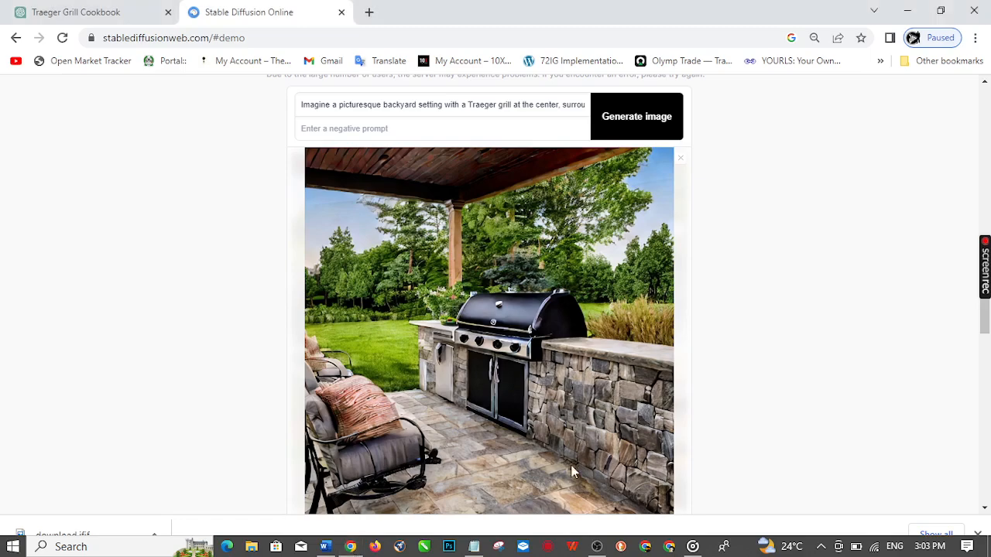
{"action": "left_click", "coordinate": [95, 13]}
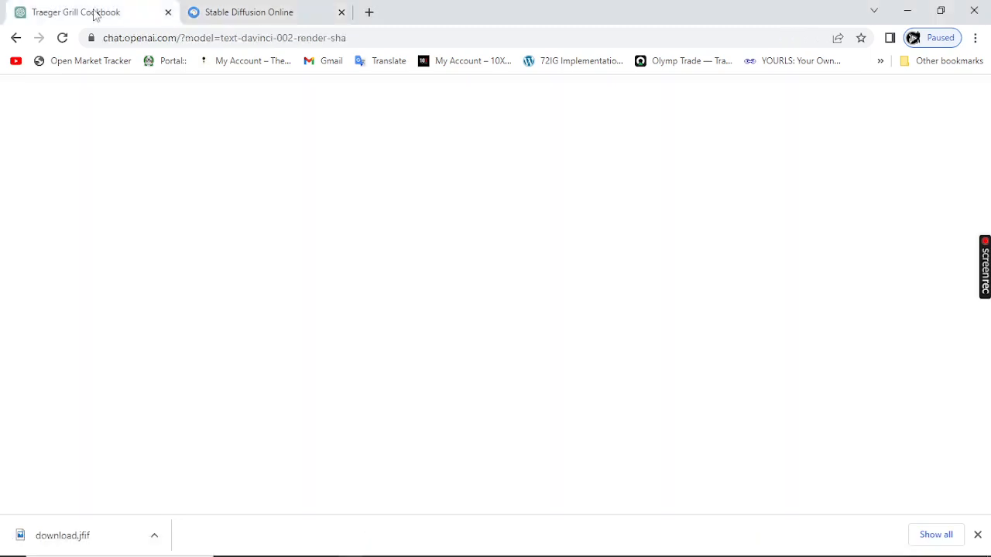
{"action": "scroll", "coordinate": [448, 338], "scroll_direction": "down", "scroll_amount": 6}
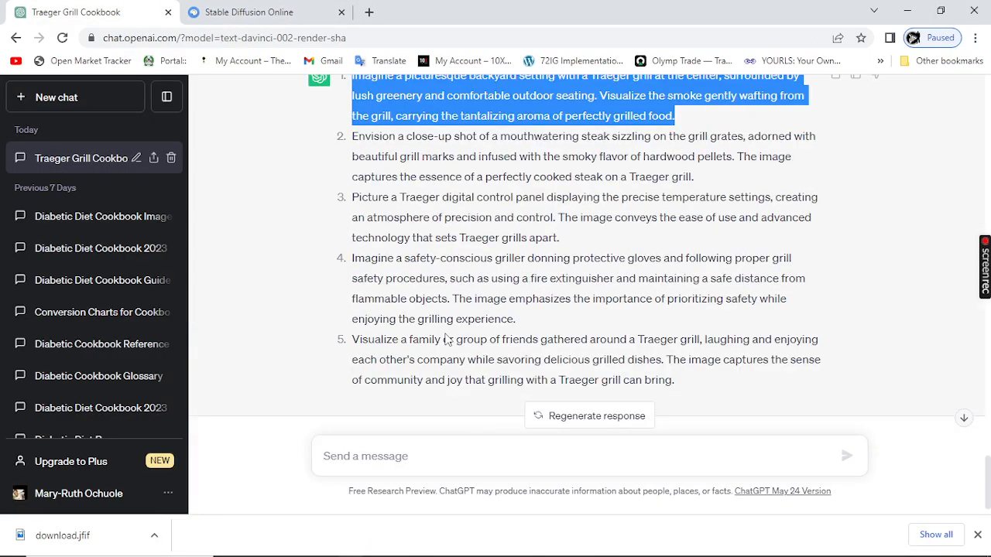
{"action": "scroll", "coordinate": [447, 339], "scroll_direction": "up", "scroll_amount": 5}
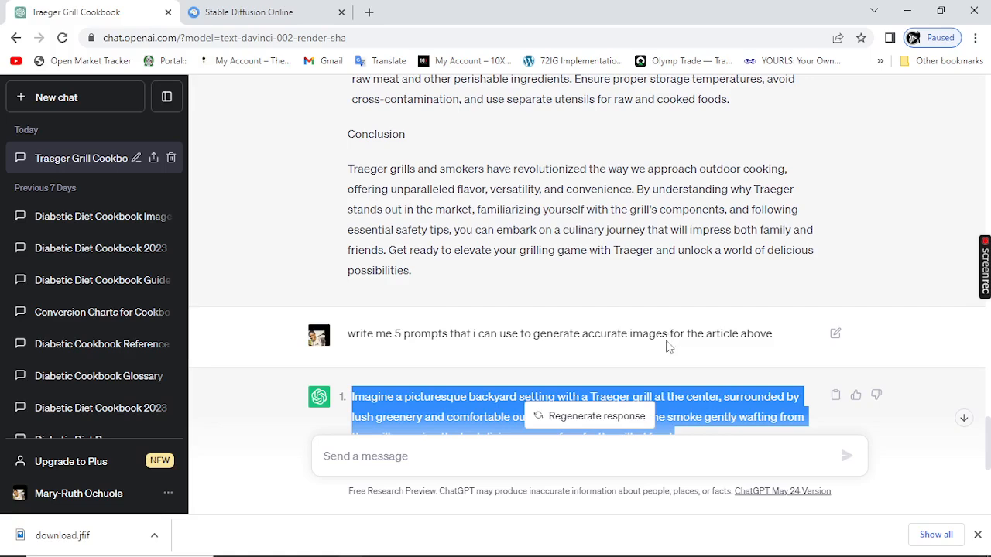
{"action": "scroll", "coordinate": [668, 348], "scroll_direction": "down", "scroll_amount": 3}
{"action": "left_click", "coordinate": [524, 298]}
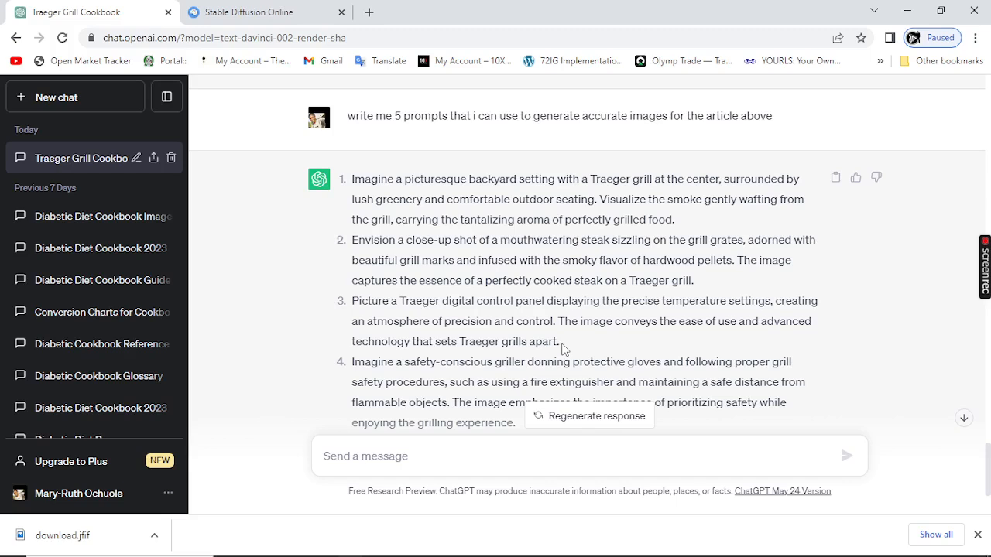
{"action": "left_click_drag", "start_coordinate": [561, 343], "coordinate": [352, 305]}
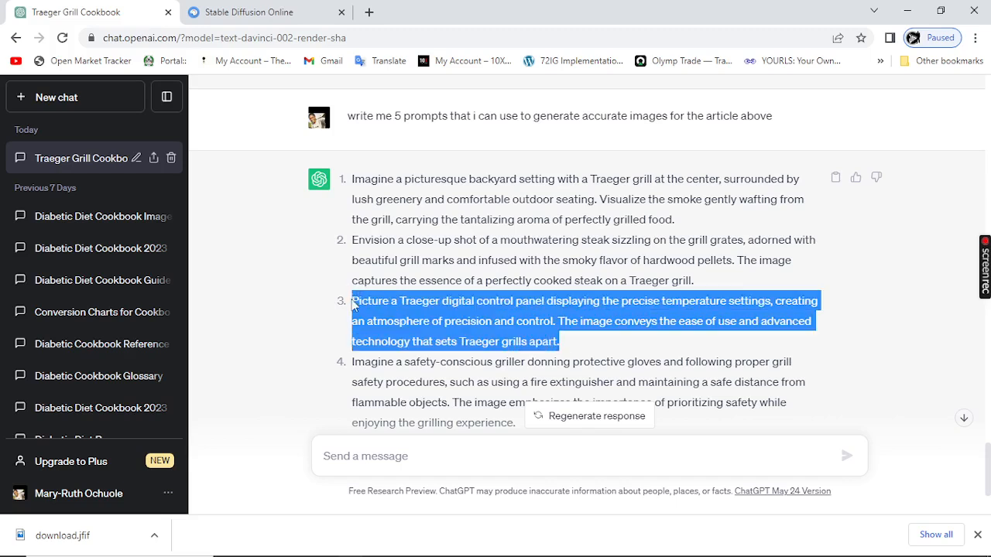
Step: Replace the main Stable Diffusion prompt with the copied digital control panel prompt and generate the images
{"action": "left_click", "coordinate": [262, 16]}
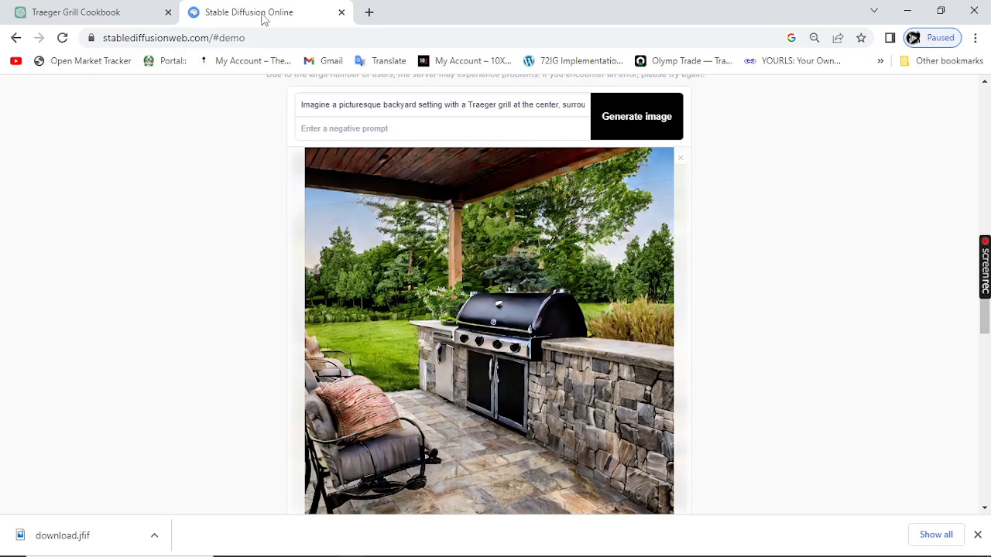
{"action": "scroll", "coordinate": [470, 338], "scroll_direction": "up", "scroll_amount": 3}
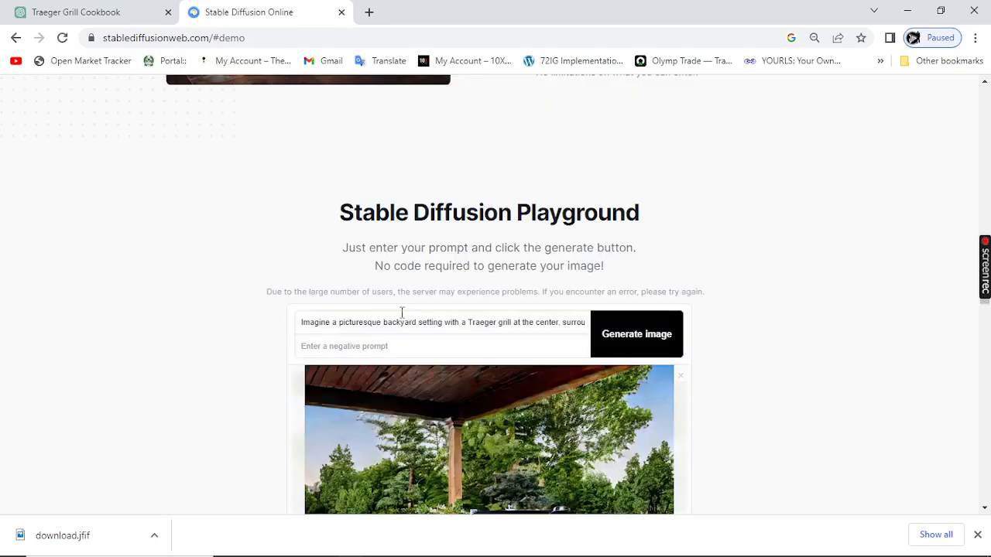
{"action": "left_click", "coordinate": [400, 318]}
{"action": "key", "text": "ctrl+a"}
{"action": "key", "text": "BackSpace"}
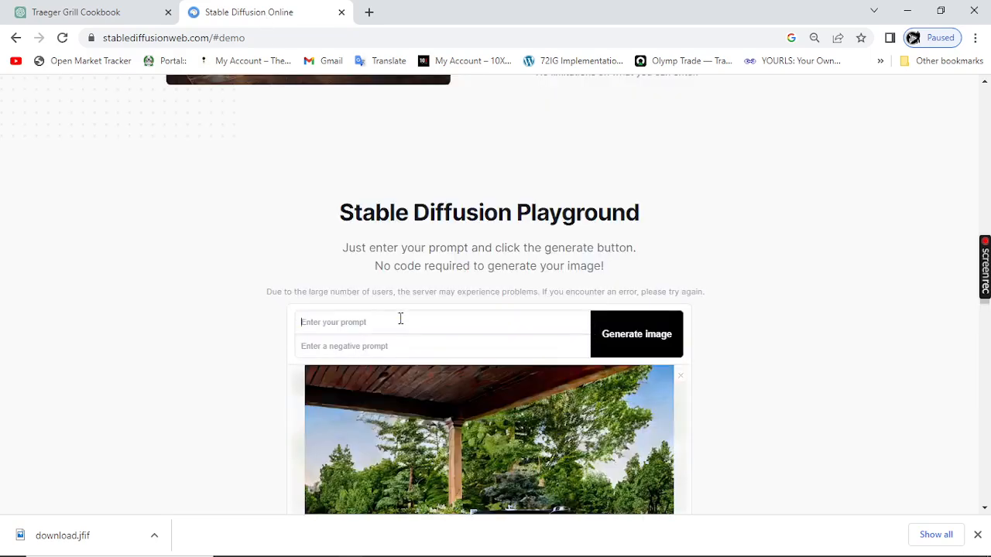
{"action": "key", "text": "ctrl+v"}
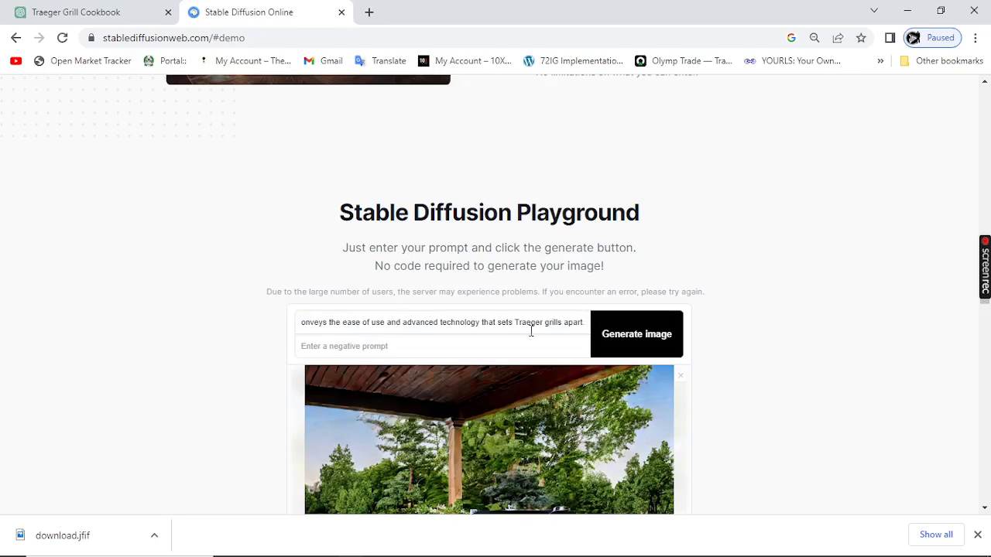
{"action": "left_click", "coordinate": [648, 341]}
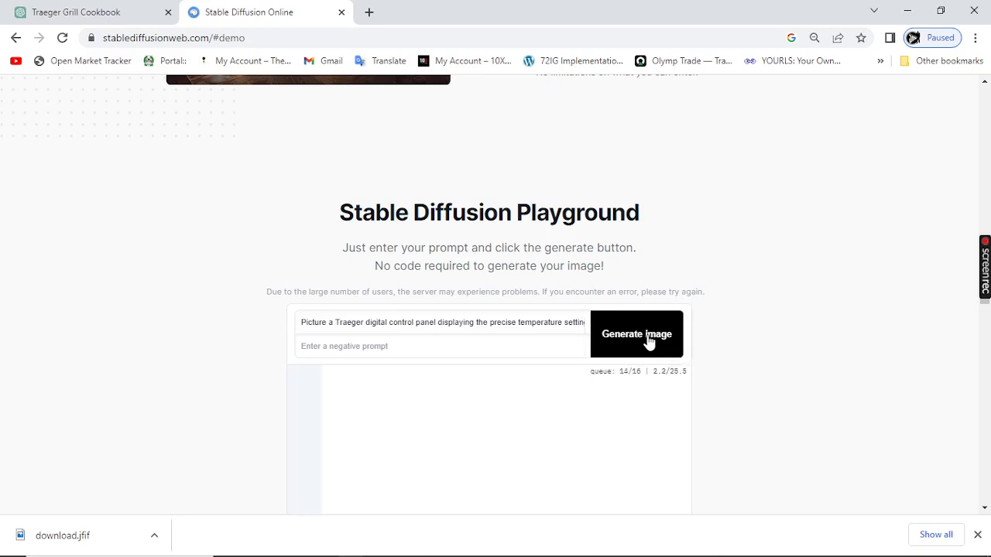
Step: Examine the generated control panel images against ChatGPT's list of image prompts, and dismiss the browser's downloads bar
{"action": "scroll", "coordinate": [541, 328], "scroll_direction": "down", "scroll_amount": 3}
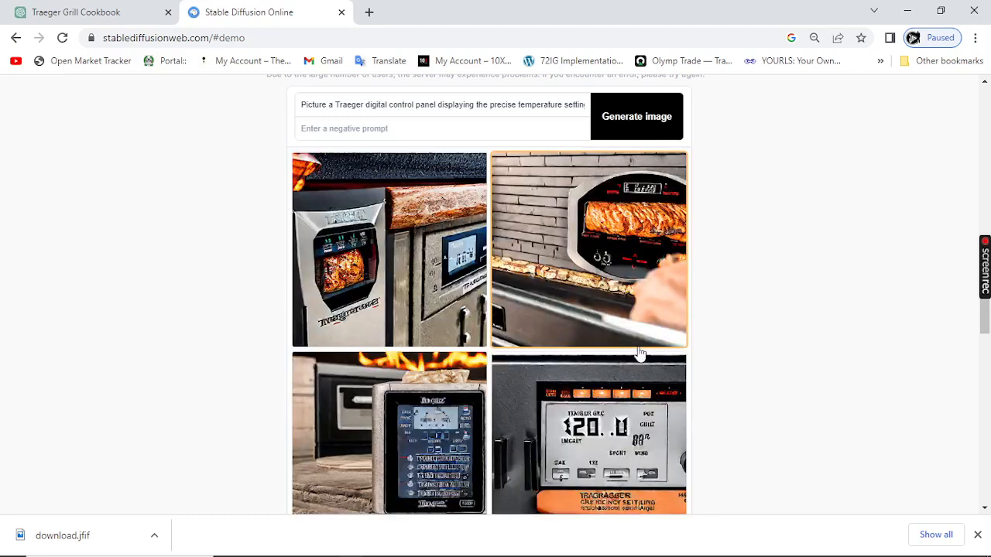
{"action": "scroll", "coordinate": [557, 315], "scroll_direction": "down", "scroll_amount": 1}
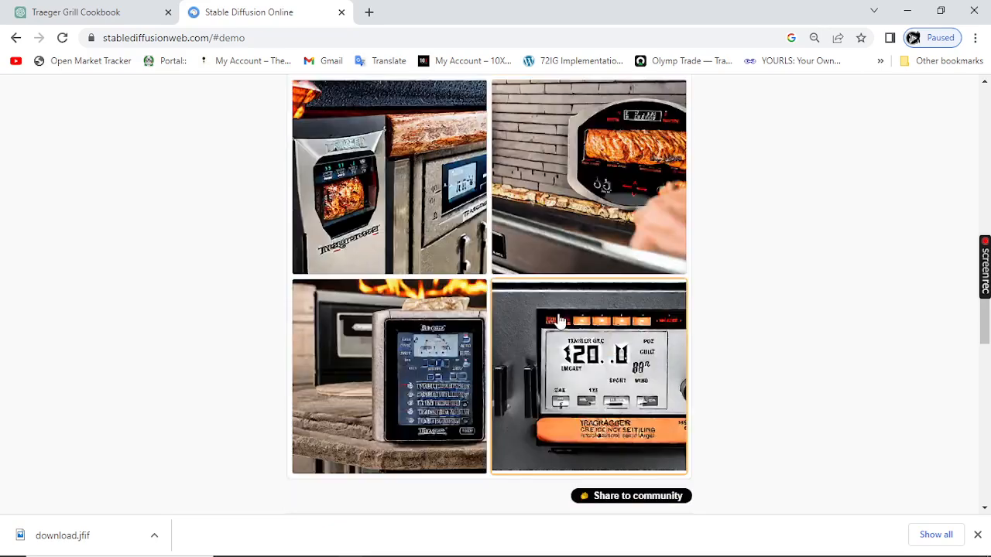
{"action": "scroll", "coordinate": [417, 309], "scroll_direction": "up", "scroll_amount": 3}
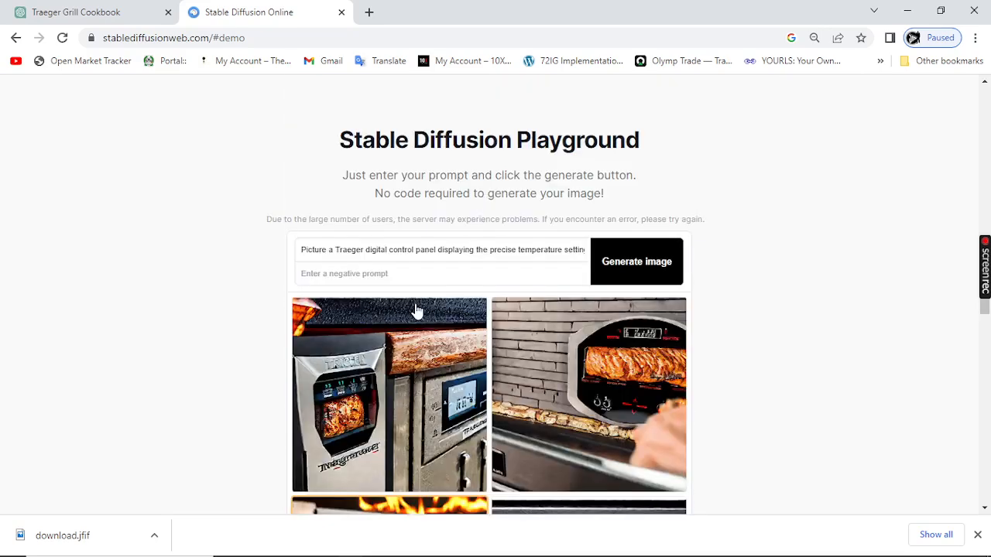
{"action": "left_click", "coordinate": [404, 255]}
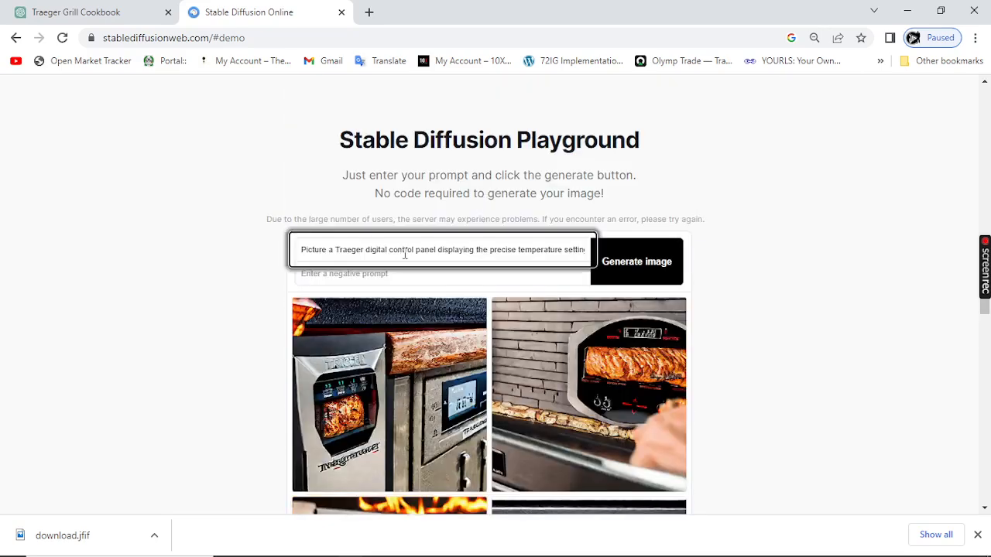
{"action": "scroll", "coordinate": [404, 254], "scroll_direction": "down", "scroll_amount": 1}
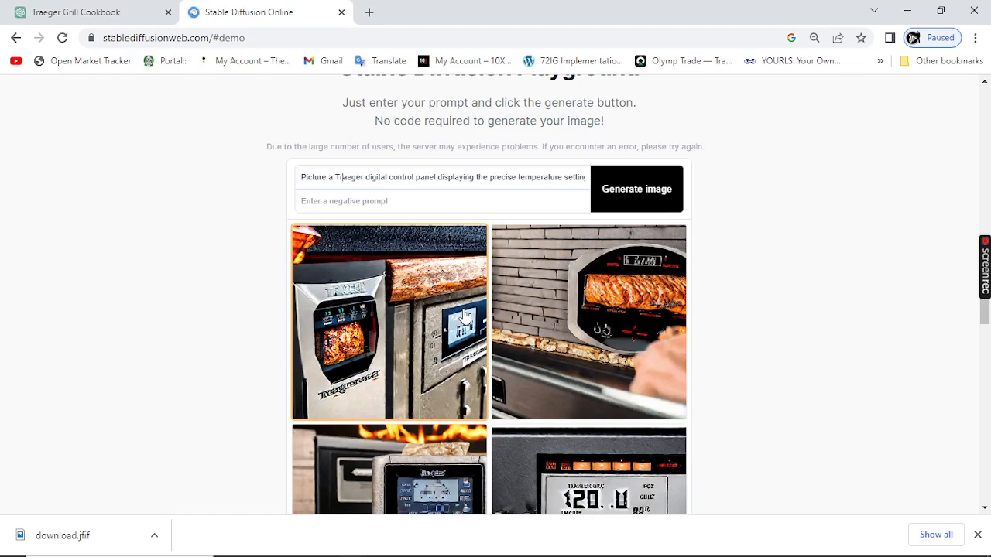
{"action": "left_click", "coordinate": [153, 13]}
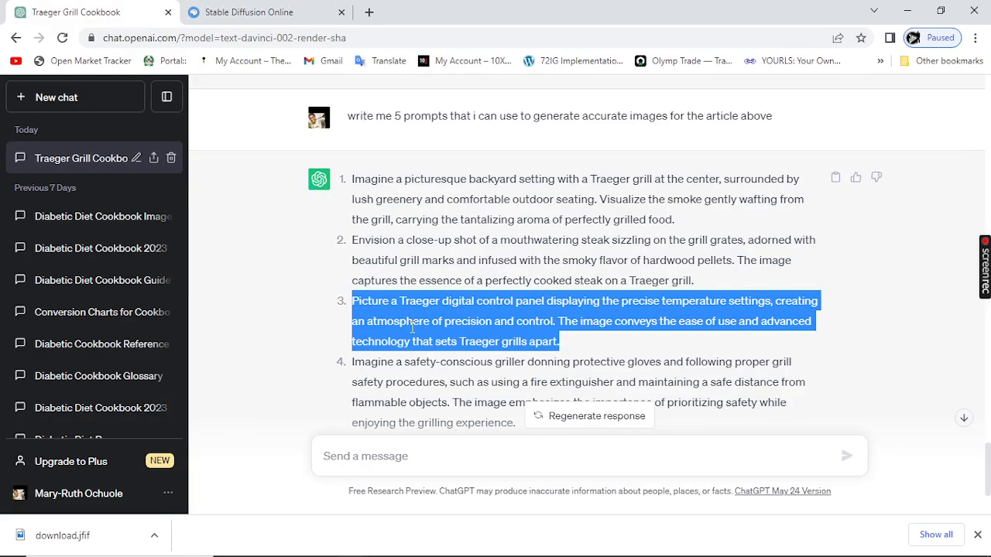
{"action": "scroll", "coordinate": [412, 328], "scroll_direction": "down", "scroll_amount": 1}
{"action": "scroll", "coordinate": [438, 331], "scroll_direction": "down", "scroll_amount": 1}
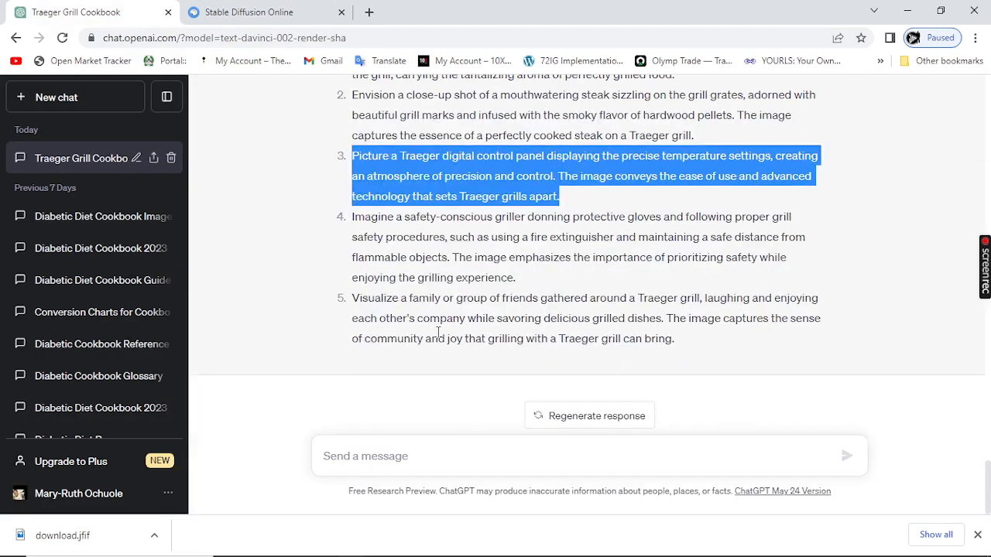
{"action": "left_click", "coordinate": [223, 17]}
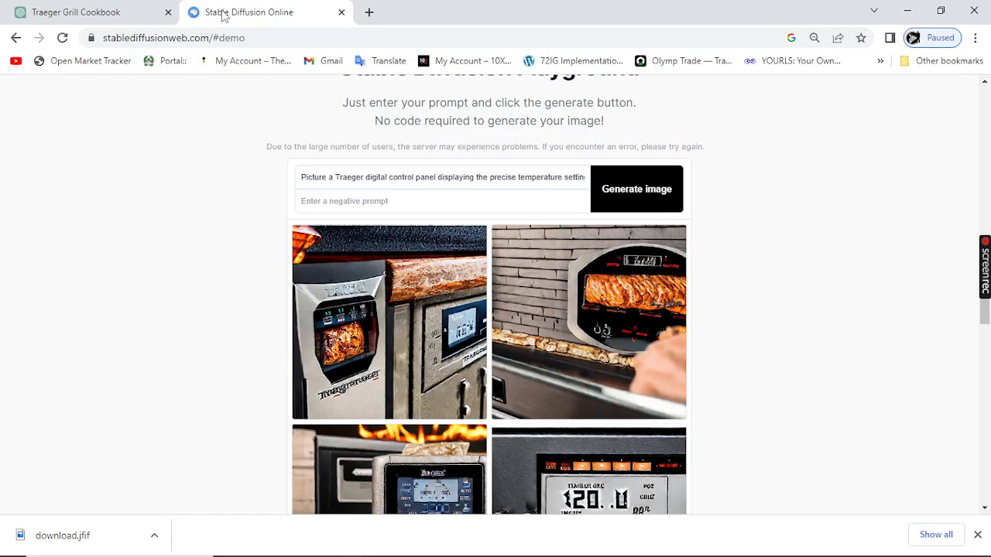
{"action": "scroll", "coordinate": [479, 375], "scroll_direction": "down", "scroll_amount": 1}
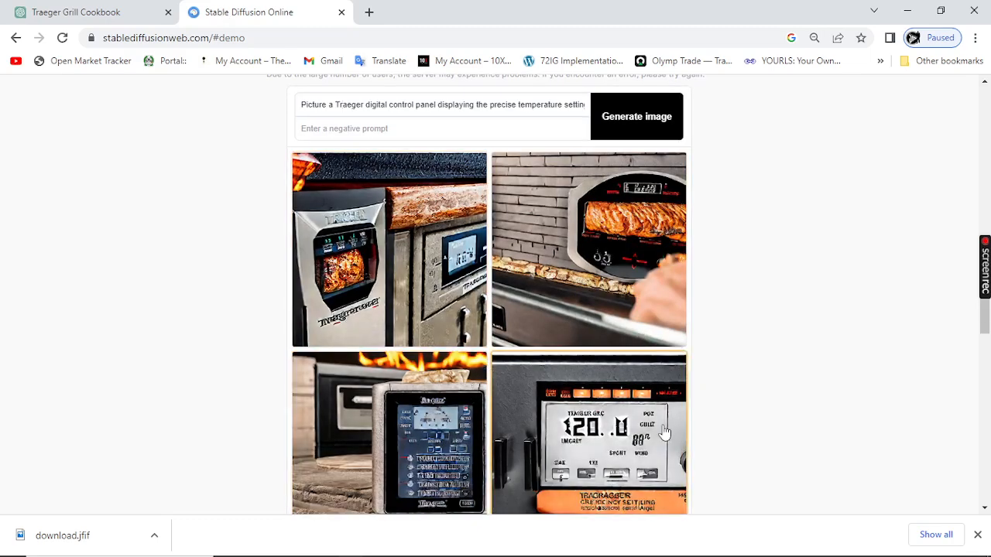
{"action": "scroll", "coordinate": [522, 420], "scroll_direction": "down", "scroll_amount": 2}
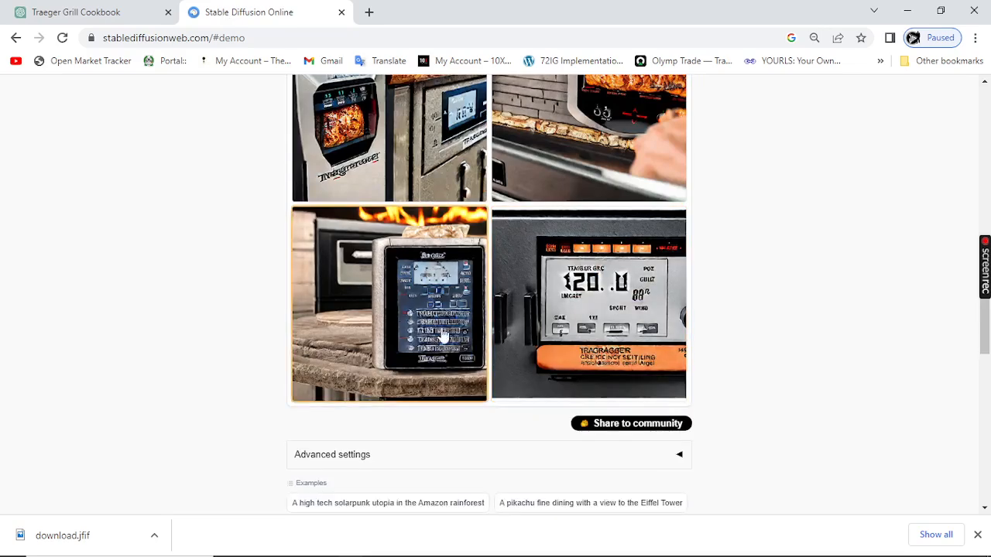
{"action": "scroll", "coordinate": [394, 325], "scroll_direction": "up", "scroll_amount": 1}
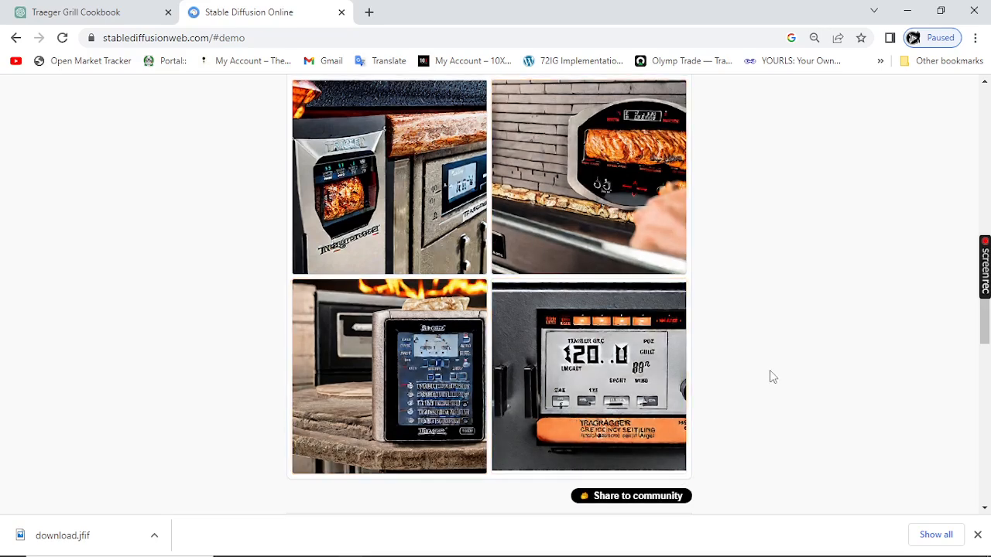
{"action": "left_click", "coordinate": [976, 534]}
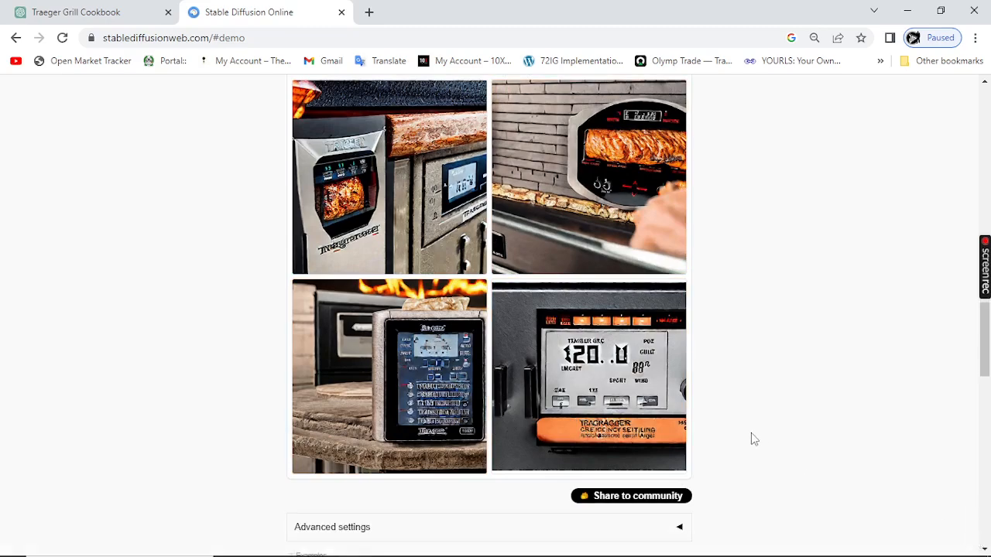
{"action": "scroll", "coordinate": [750, 438], "scroll_direction": "down", "scroll_amount": 1}
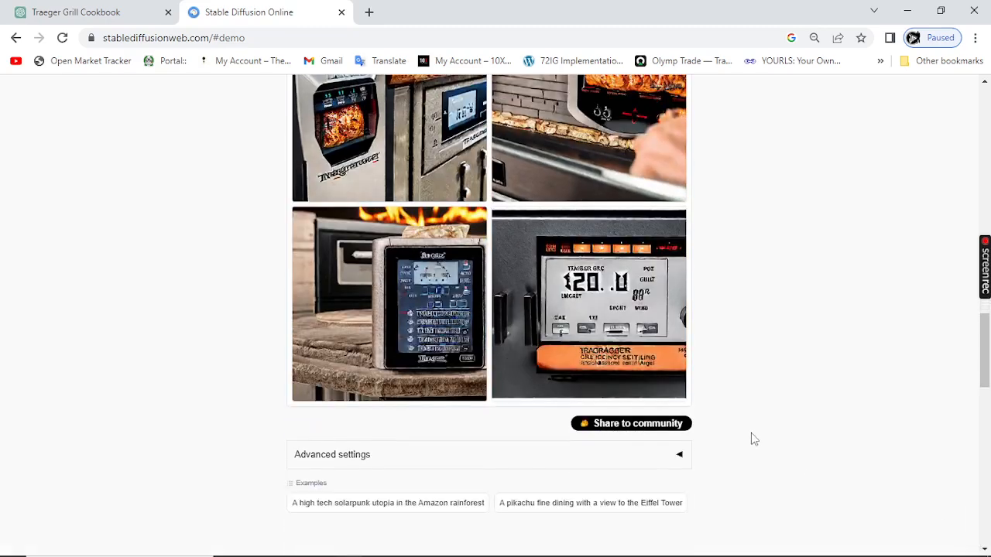
{"action": "scroll", "coordinate": [750, 433], "scroll_direction": "down", "scroll_amount": 1}
{"action": "scroll", "coordinate": [750, 433], "scroll_direction": "up", "scroll_amount": 1}
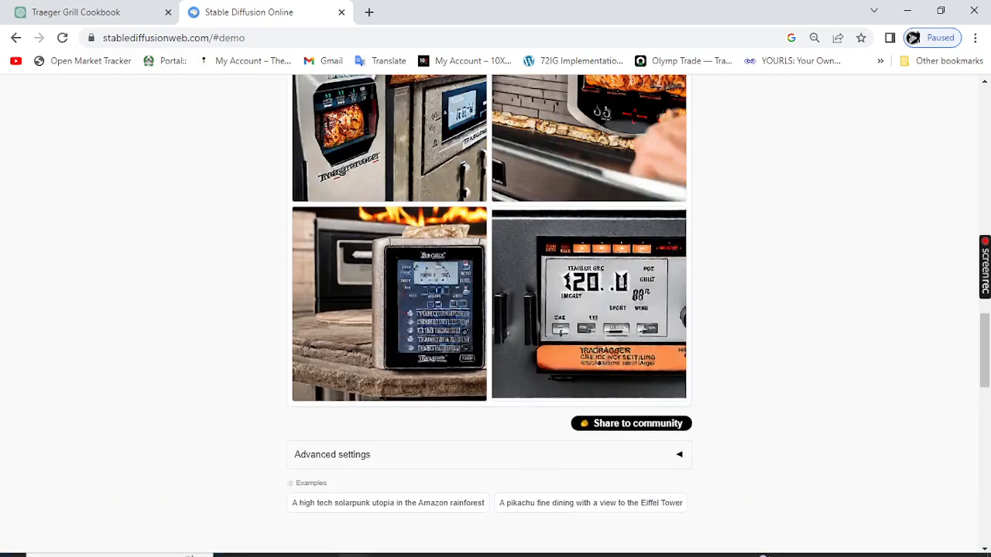
{"action": "mouse_move", "coordinate": [766, 554]}
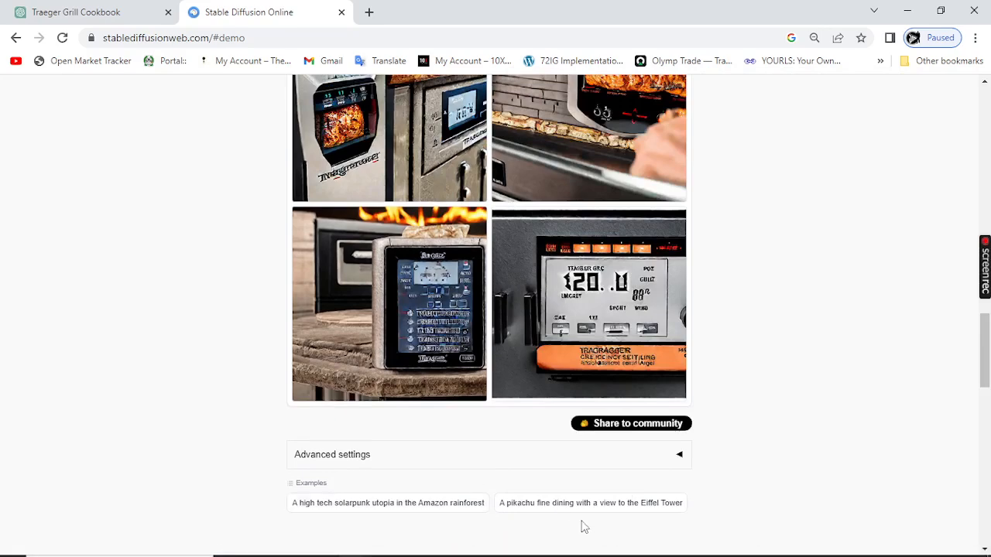
{"action": "mouse_move", "coordinate": [586, 556]}
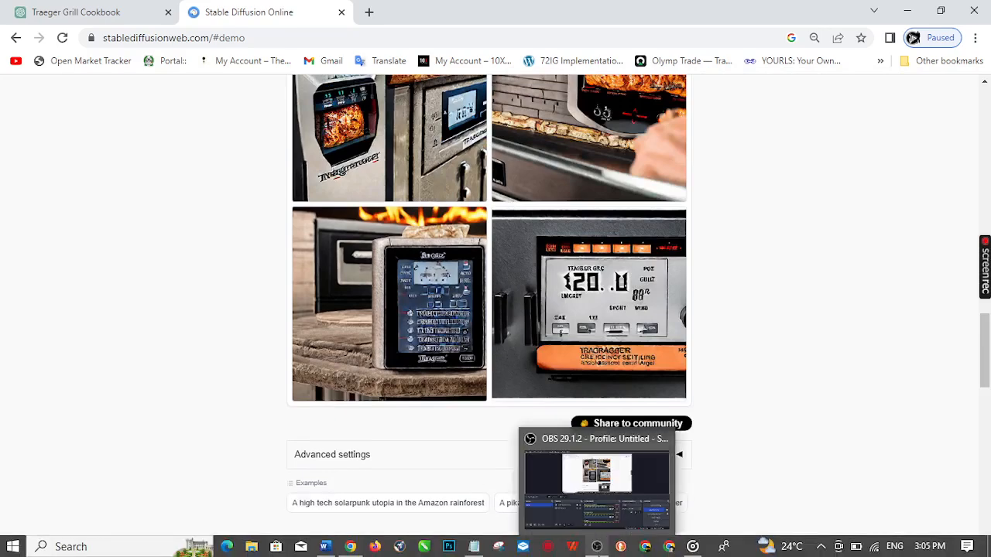
{"action": "left_click", "coordinate": [596, 487]}
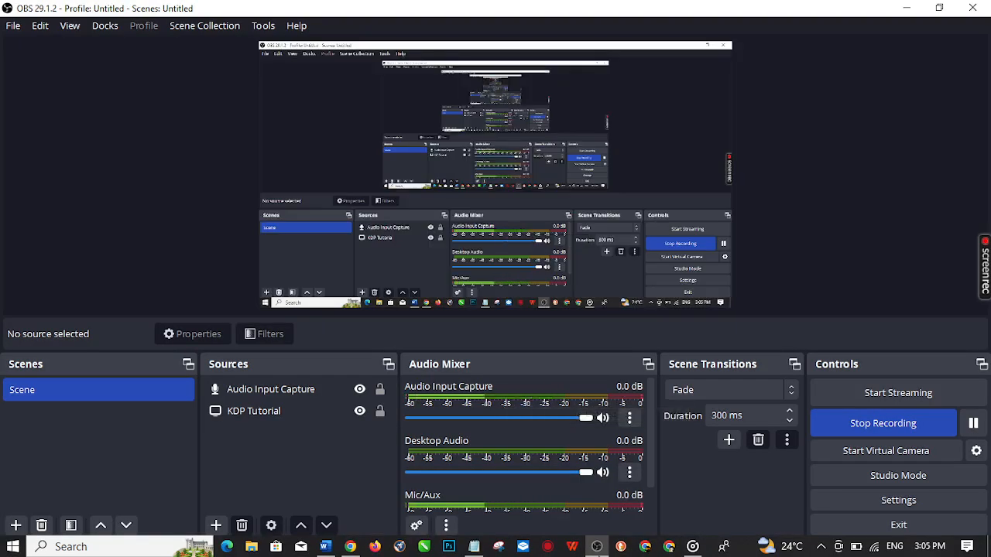